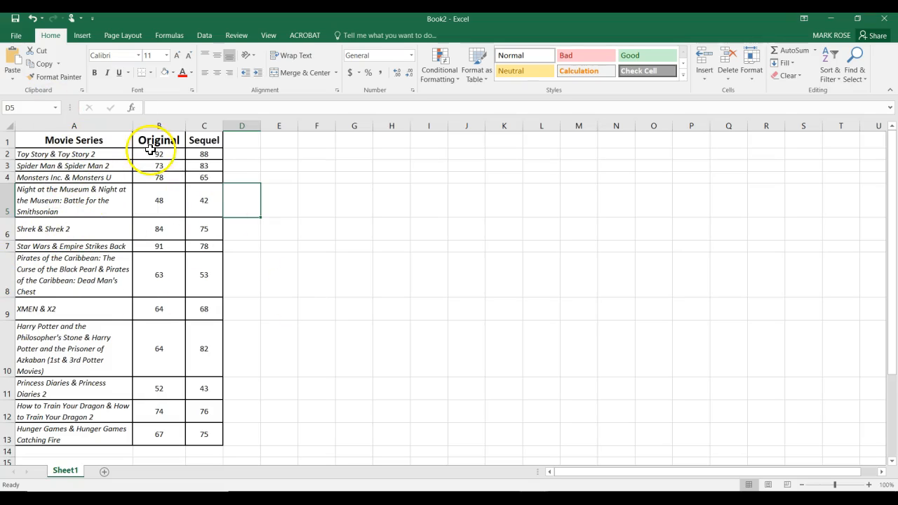
- Review the movie series names in column A and their Original and Sequel scores through row 13
click(101, 143)
drag(101, 142, 82, 428)
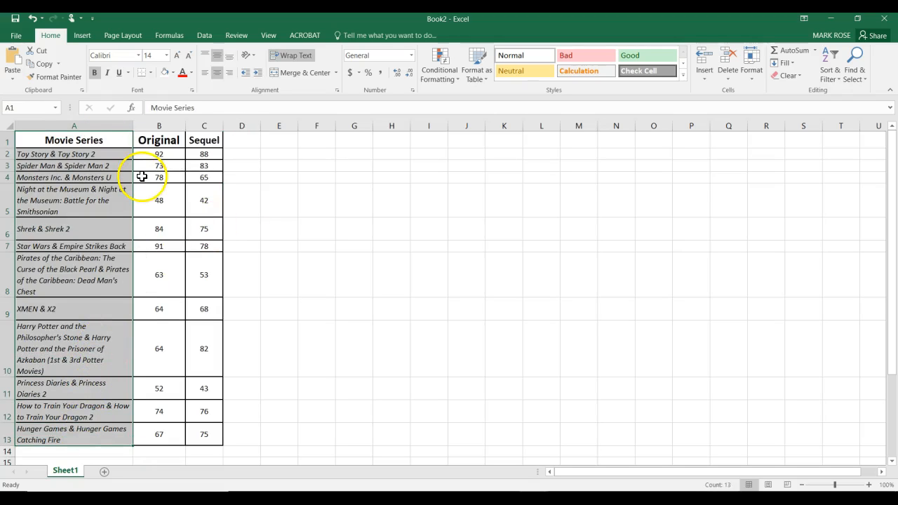
click(71, 154)
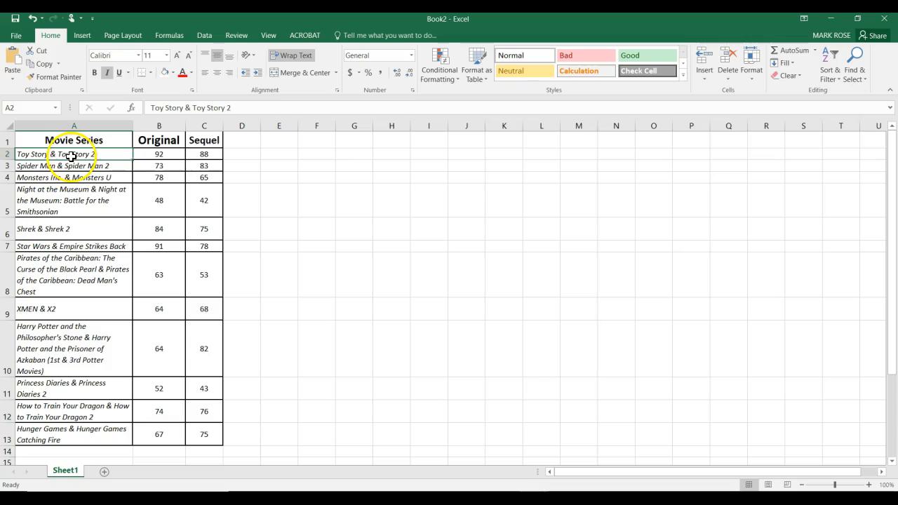
click(171, 153)
key(Down)
key(Left)
key(Right)
key(Right)
key(Left)
key(Down)
key(Down)
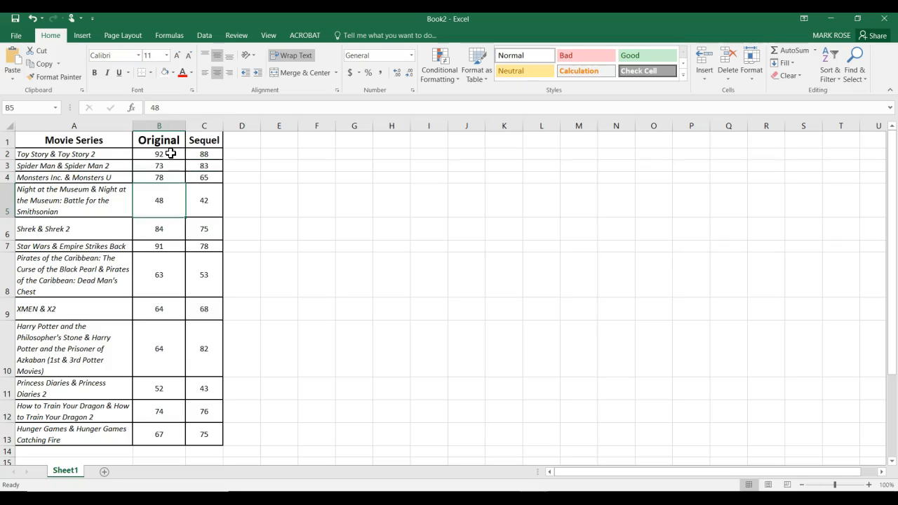
key(Down)
key(Down)
key(Down)
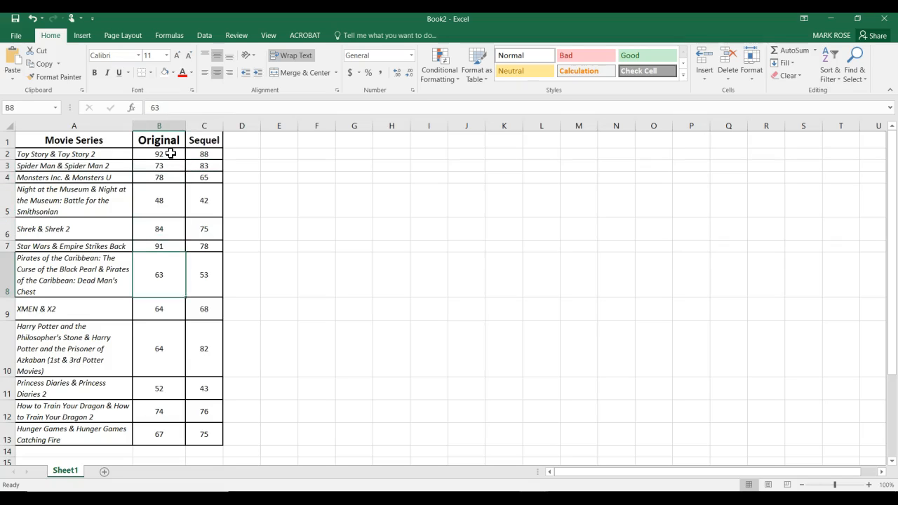
key(Right)
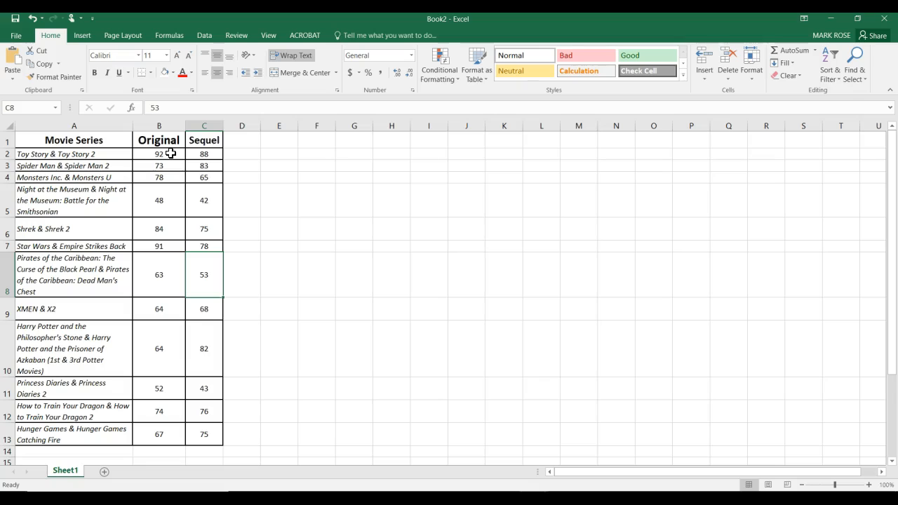
key(Down)
key(Down)
key(Down)
key(Down)
key(Down)
key(Left)
key(Left)
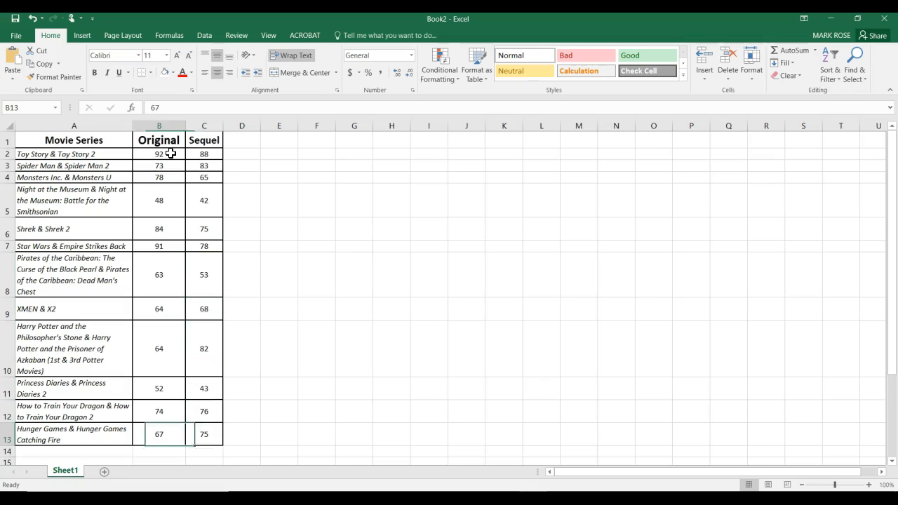
key(Down)
text(av)
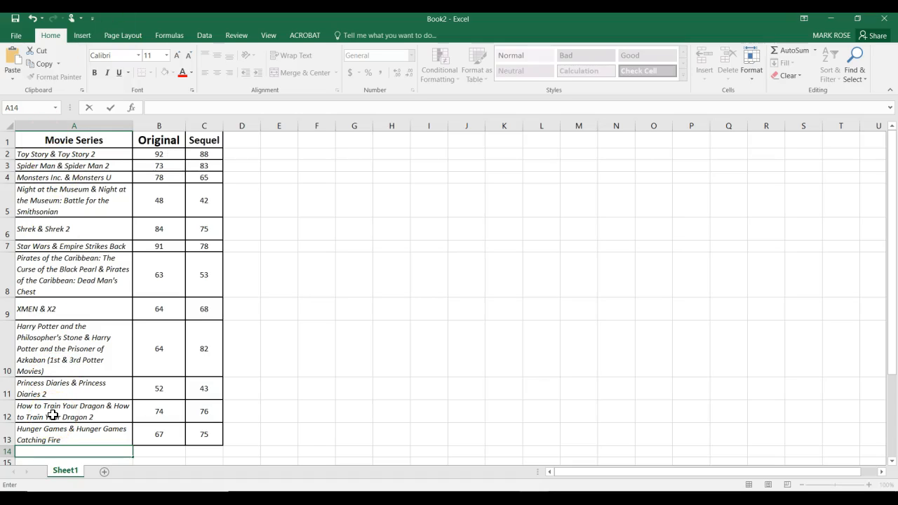
text(=a)
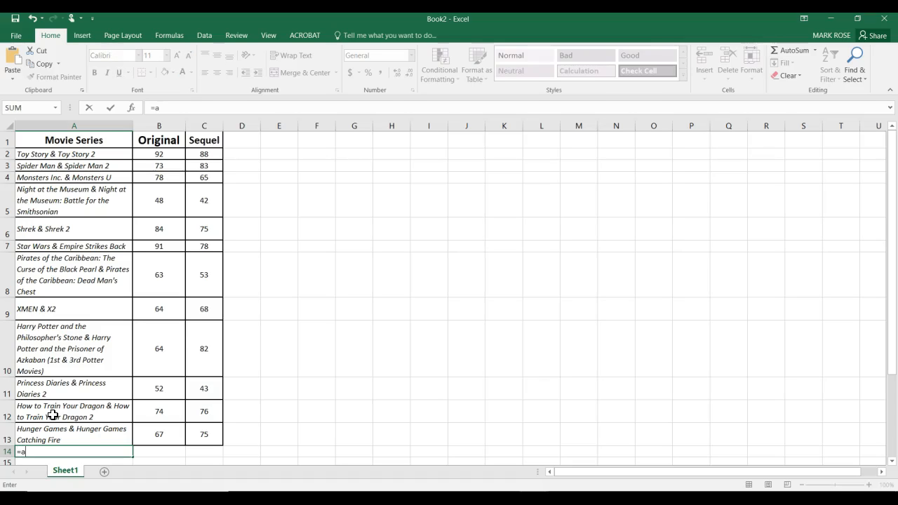
text(vera)
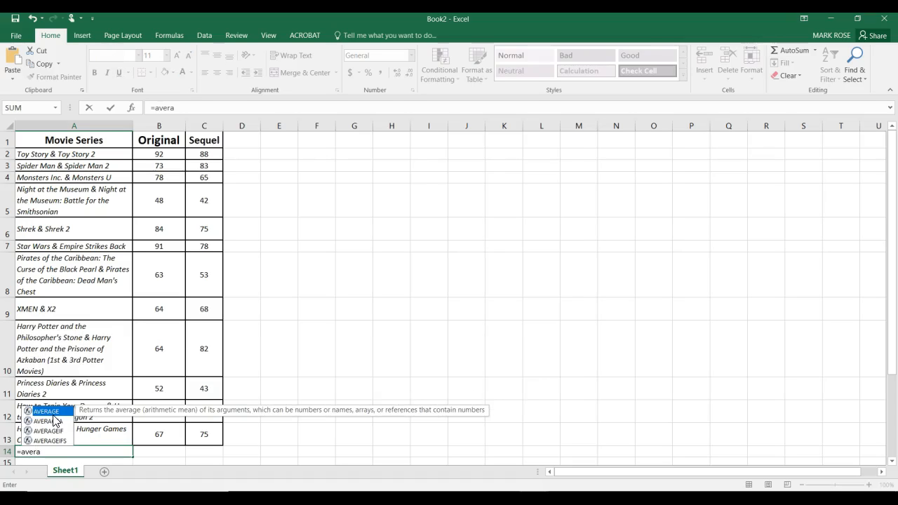
text(ge()
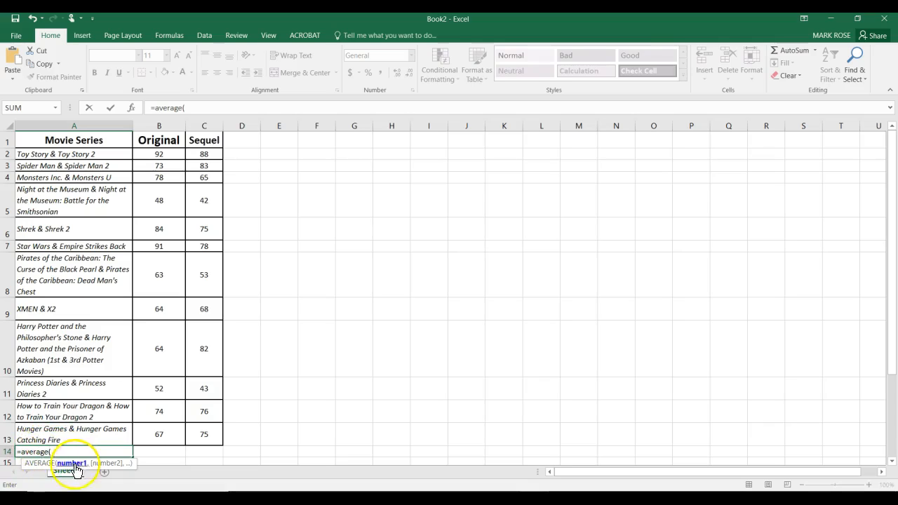
key(BackSpace)
key(BackSpace)
key(BackSpace)
key(BackSpace)
key(BackSpace)
key(BackSpace)
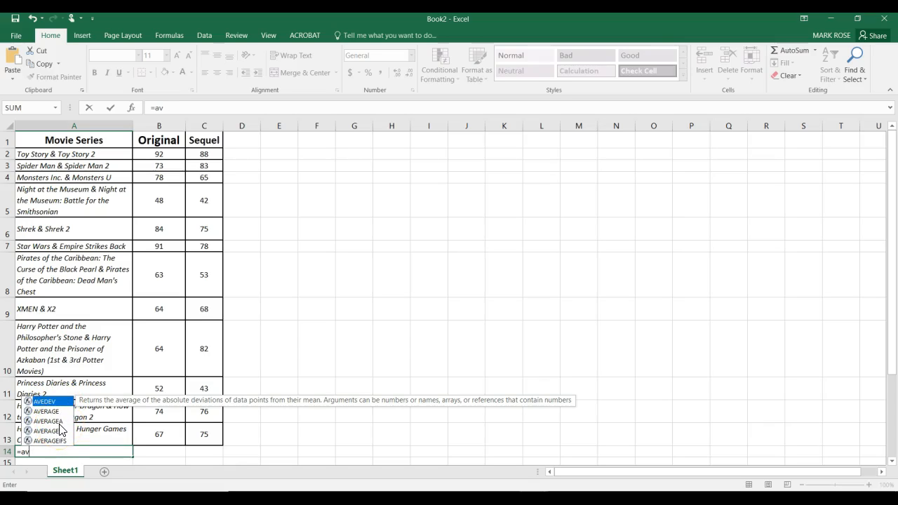
text(erage()
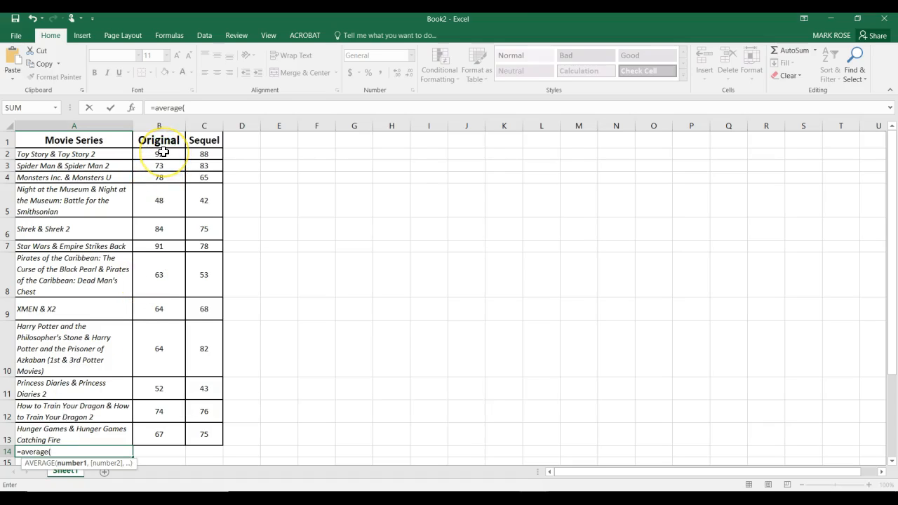
key(BackSpace)
key(BackSpace)
key(BackSpace)
key(BackSpace)
key(BackSpace)
key(BackSpace)
key(BackSpace)
key(BackSpace)
key(BackSpace)
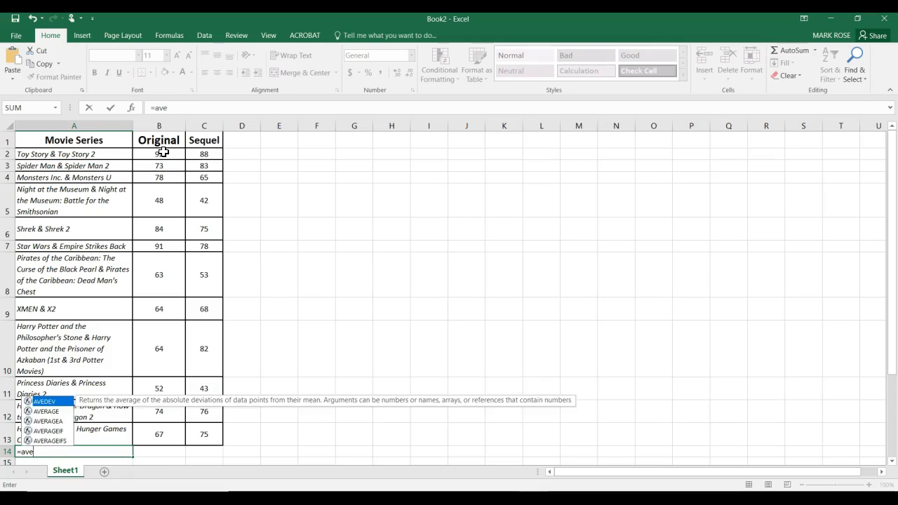
- Label cell A14 "average" and calculate the average of the Original scores in B14 with =AVERAGE(B2:B13)
text(age)
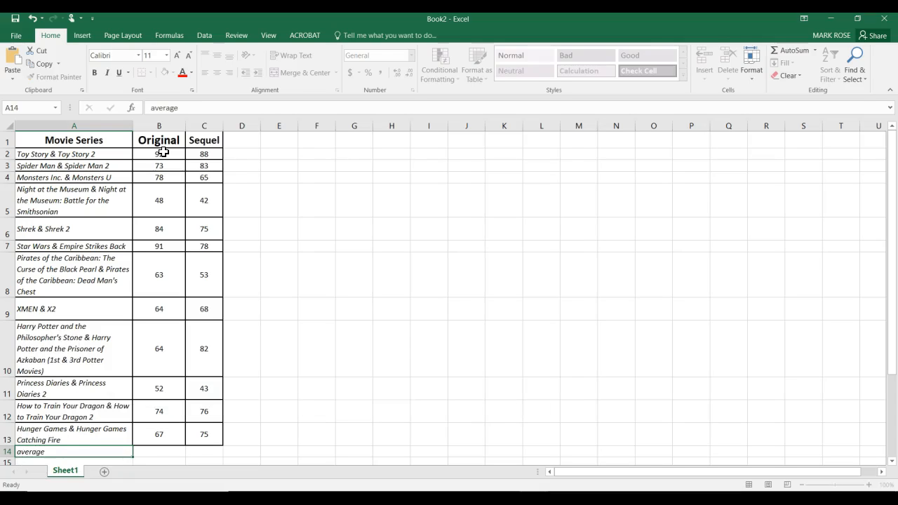
key(Right)
text(=)
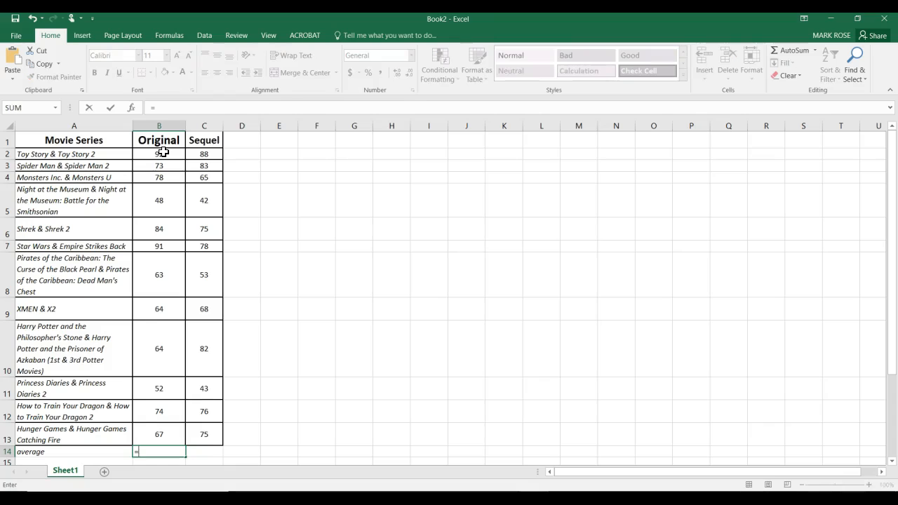
text(average)
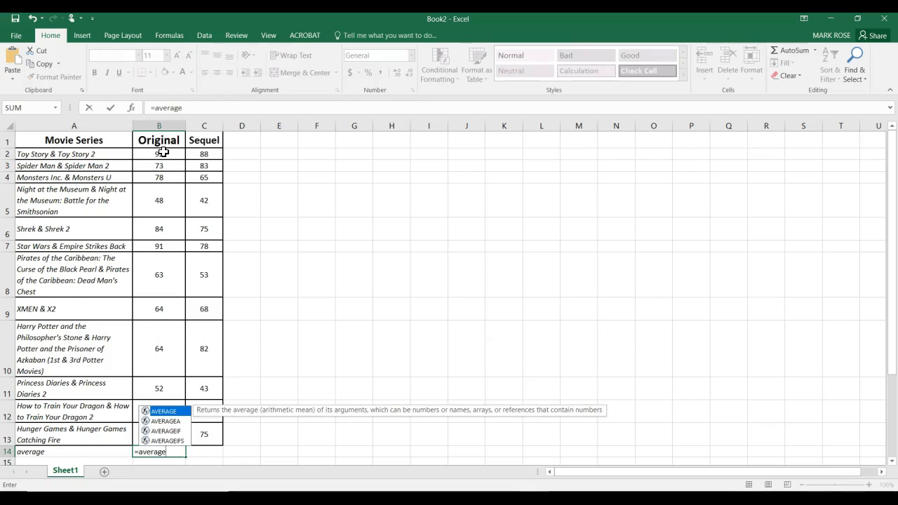
text(()
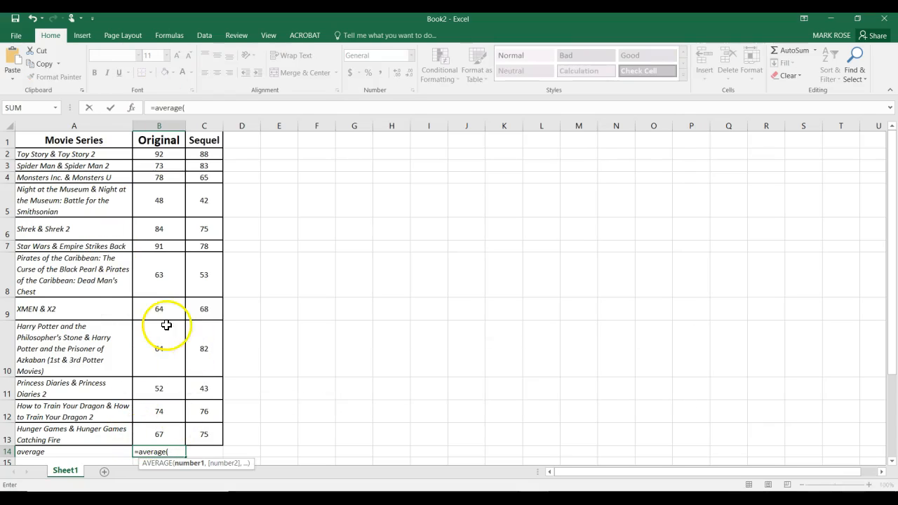
drag(161, 153, 175, 427)
key(Return)
click(171, 433)
scroll(201, 250, up, 1)
scroll(201, 250, down, 1)
scroll(201, 250, down, 2)
scroll(202, 249, up, 2)
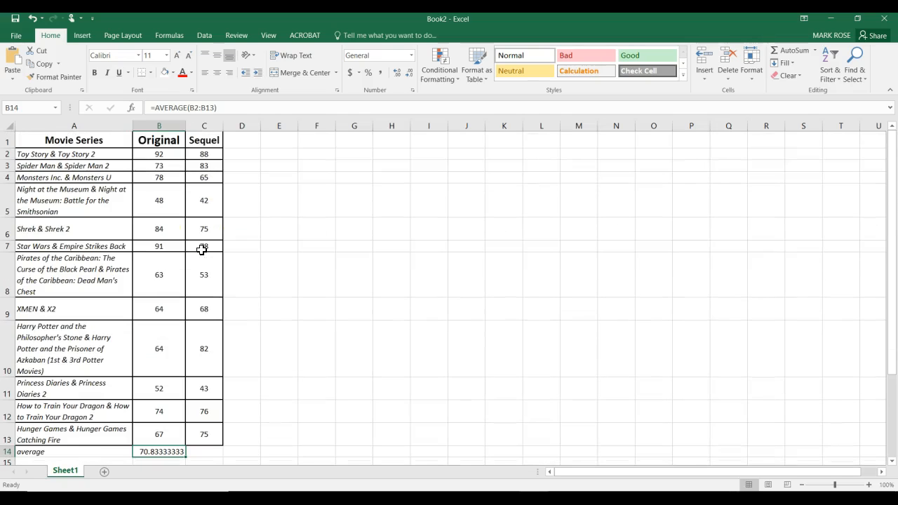
- Fill the average formula from B14 across to C14 for the Sequel scores and check both cells
click(202, 451)
click(174, 455)
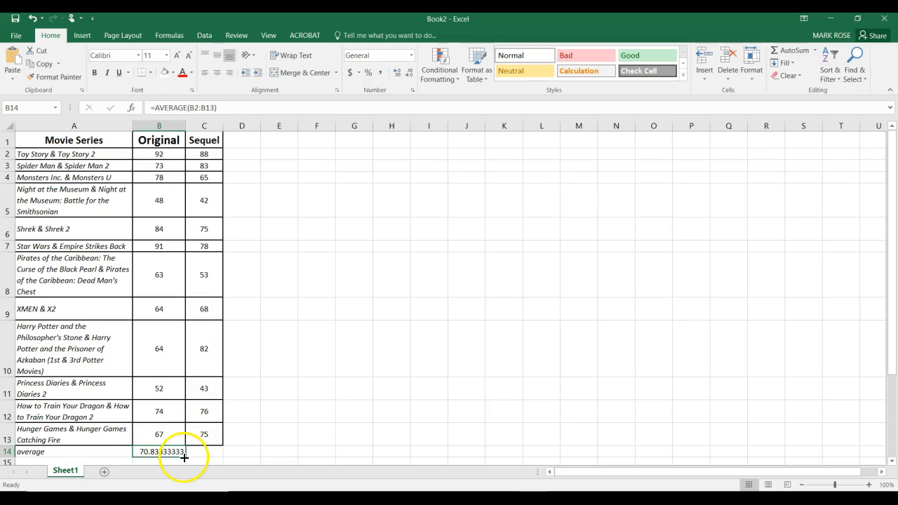
drag(186, 457, 214, 454)
click(211, 451)
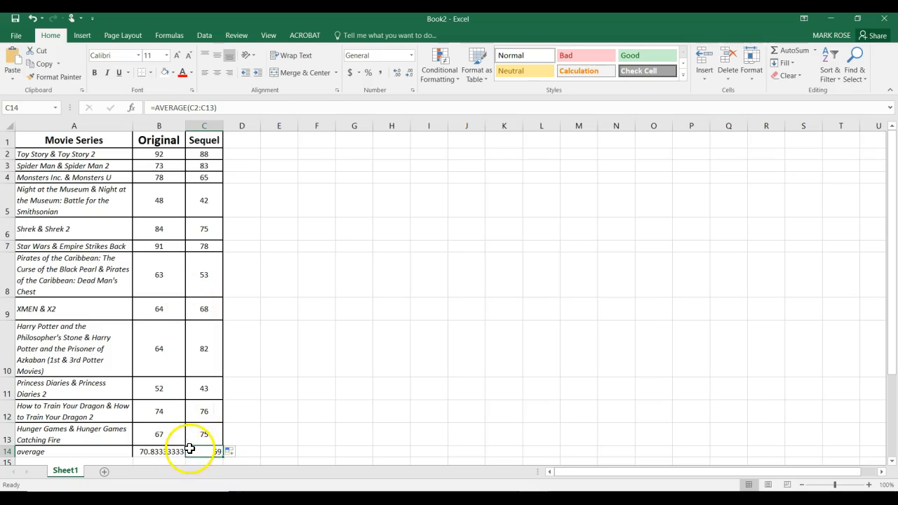
click(157, 451)
click(193, 453)
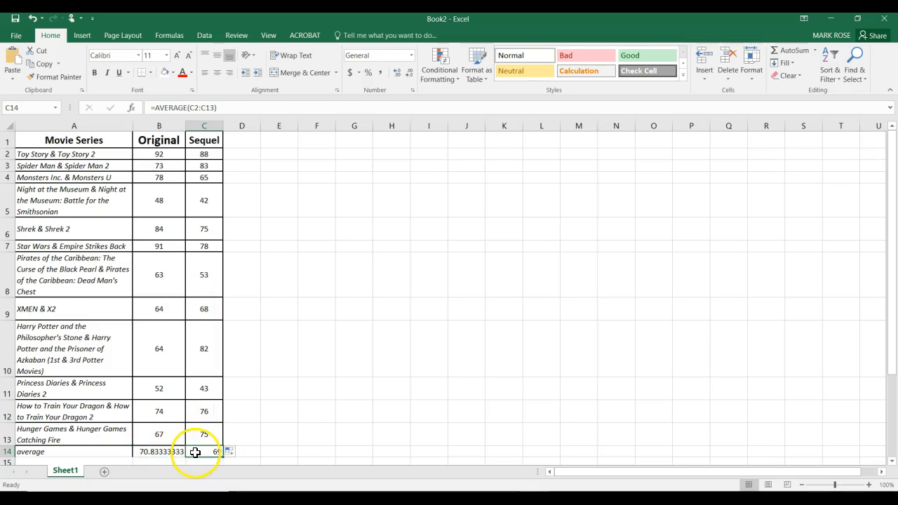
- Label cell A15 "median" directly below the average row
click(132, 452)
scroll(113, 431, down, 1)
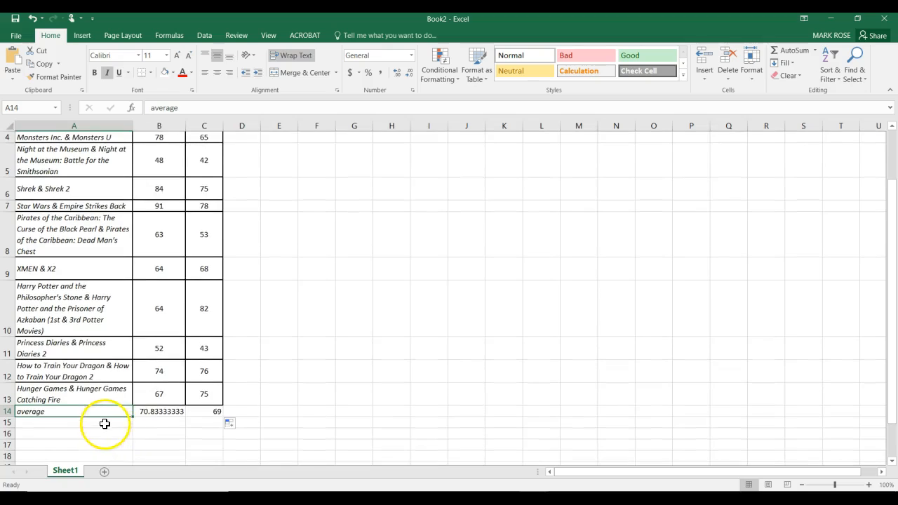
right_click(106, 424)
click(76, 423)
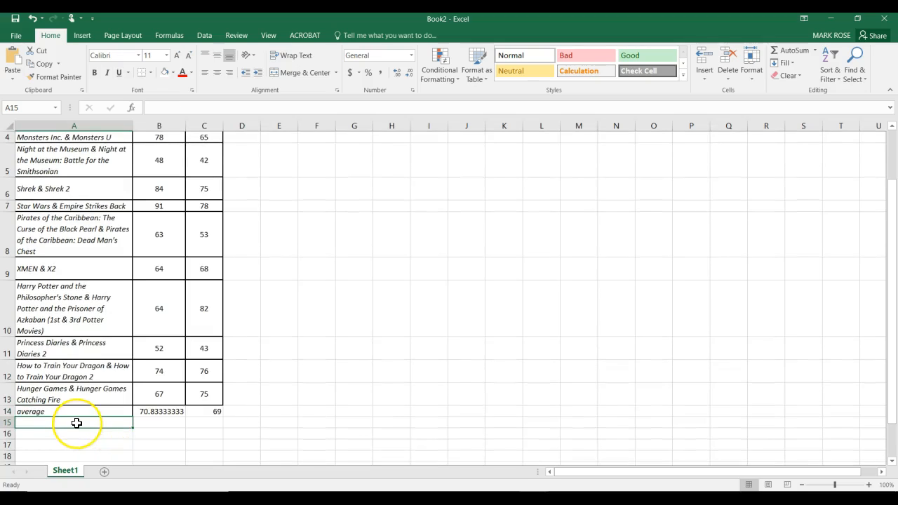
text(median)
key(Tab)
- Calculate the median of the Original scores in B15 with =MEDIAN(B2:B13)
text(=)
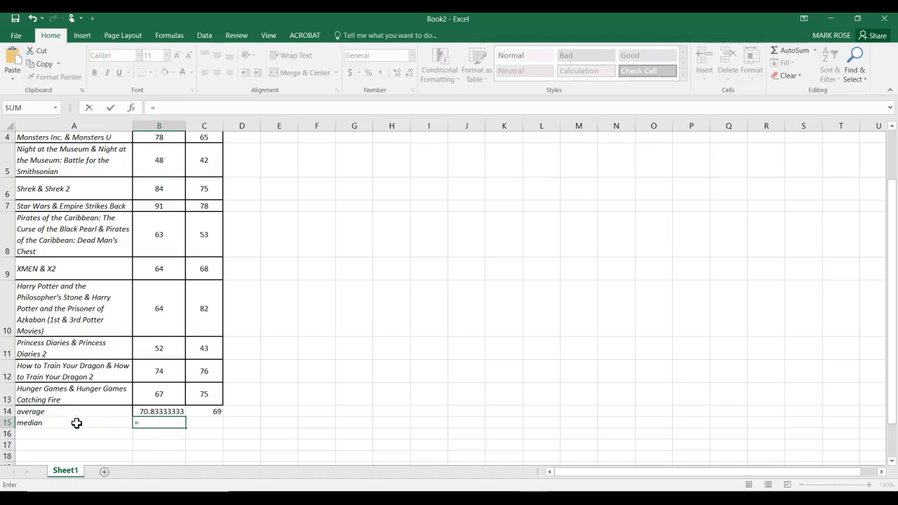
text(median()
scroll(190, 295, up, 2)
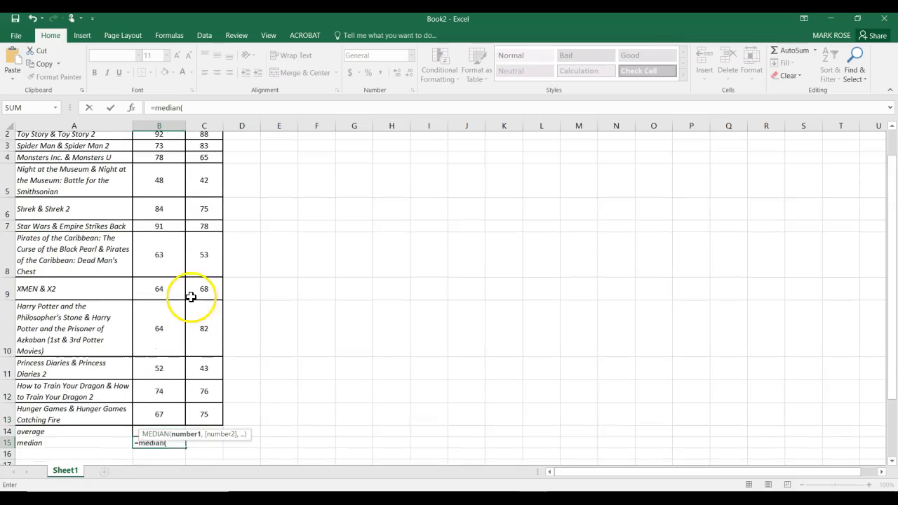
drag(173, 155, 174, 439)
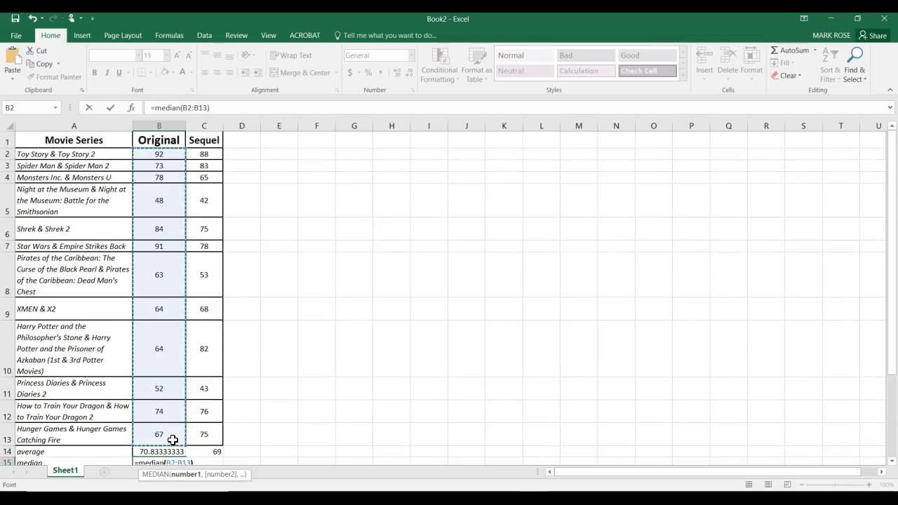
key(Return)
- Calculate the median of the Sequel scores in C15 with =MEDIAN(C2:C13)
click(206, 448)
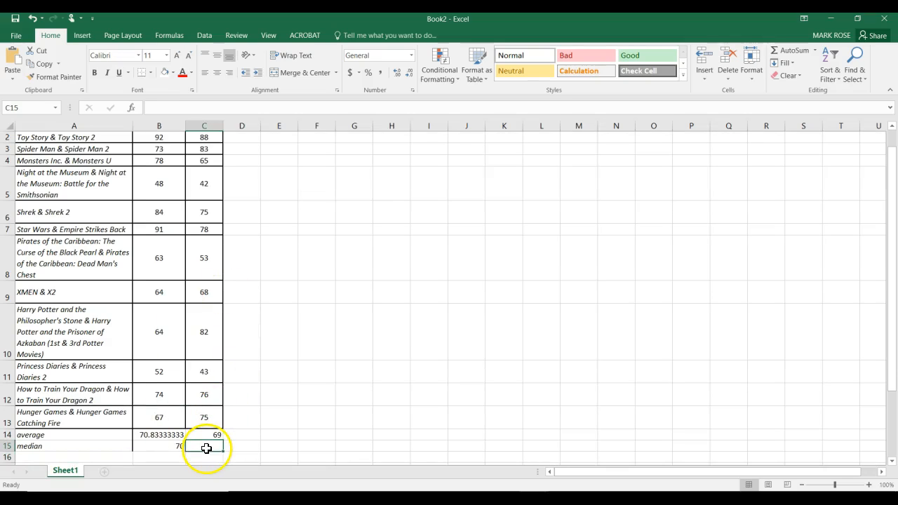
text(=median)
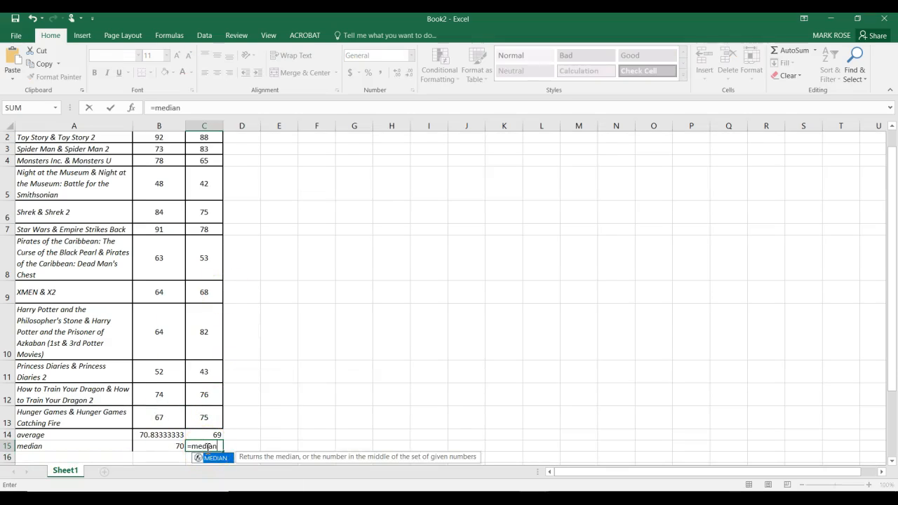
text(()
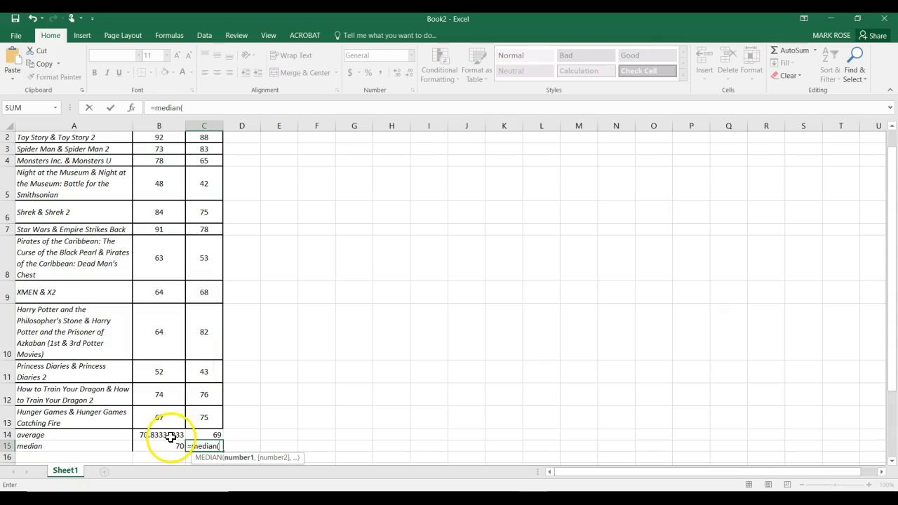
scroll(188, 384, up, 1)
drag(206, 155, 206, 436)
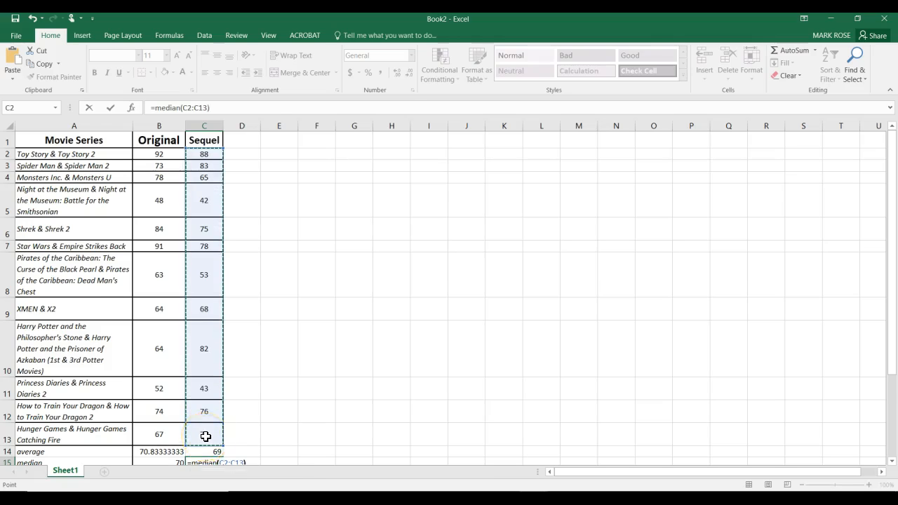
key(Return)
- Compare the Original and Sequel medians in row 15 with the averages and the scores above
click(181, 445)
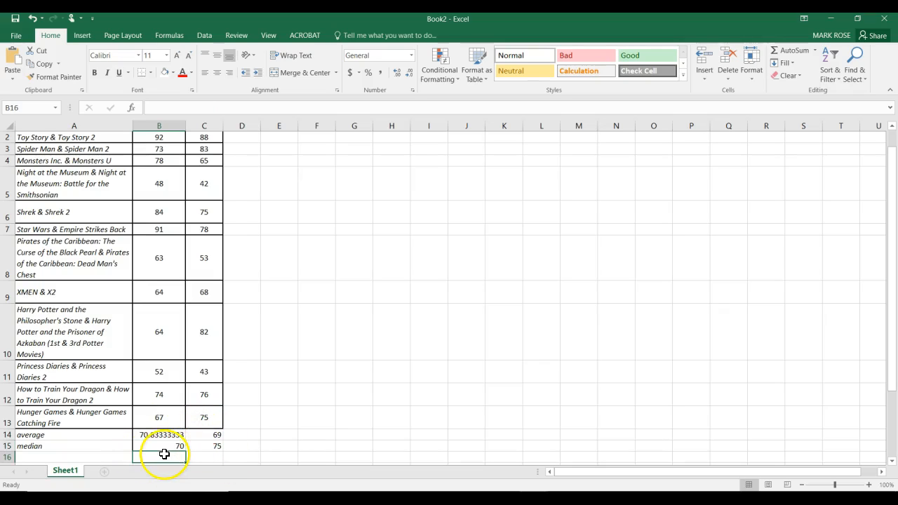
click(209, 444)
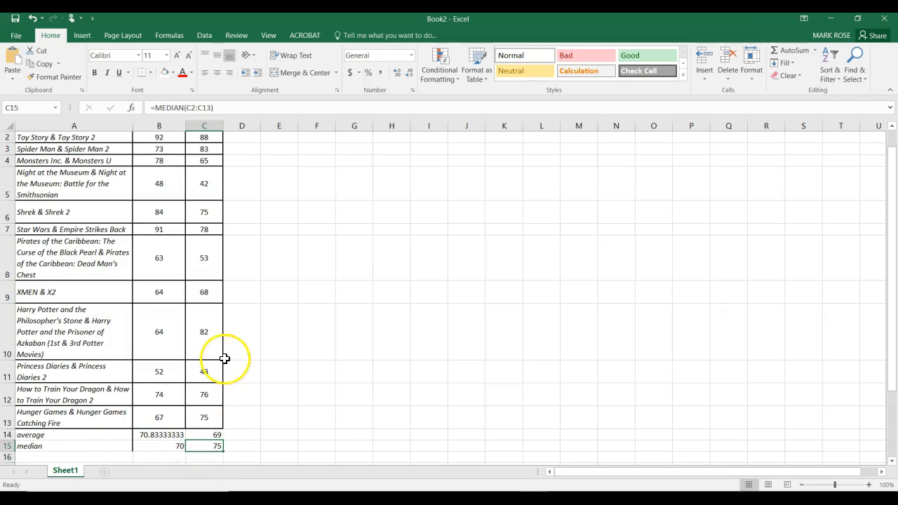
scroll(225, 358, up, 1)
scroll(224, 358, down, 3)
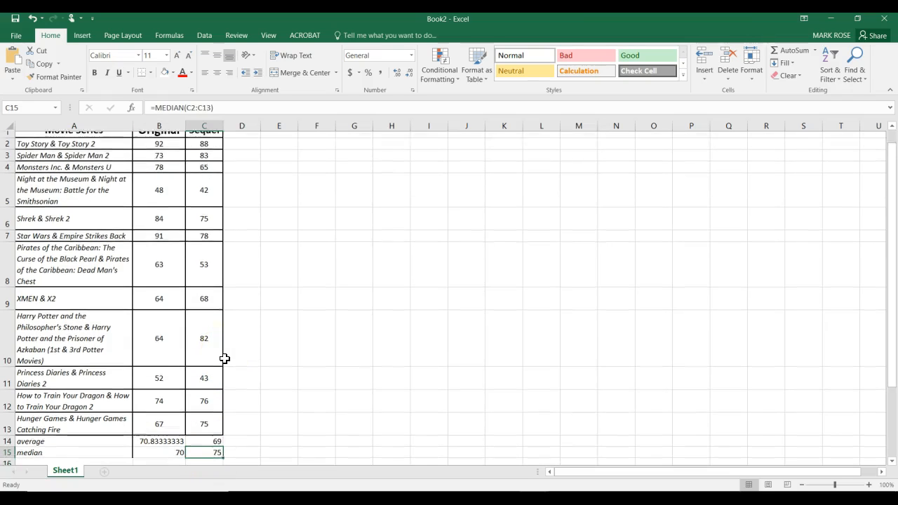
scroll(224, 359, up, 3)
scroll(224, 358, down, 4)
scroll(224, 359, up, 4)
scroll(225, 359, down, 1)
- Label cell A16 "quartile" directly below the median row
click(53, 436)
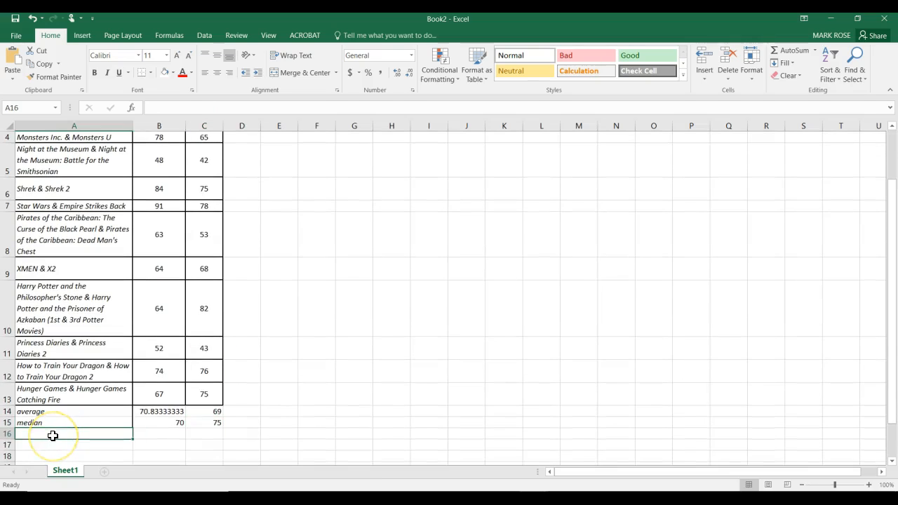
text(quarti)
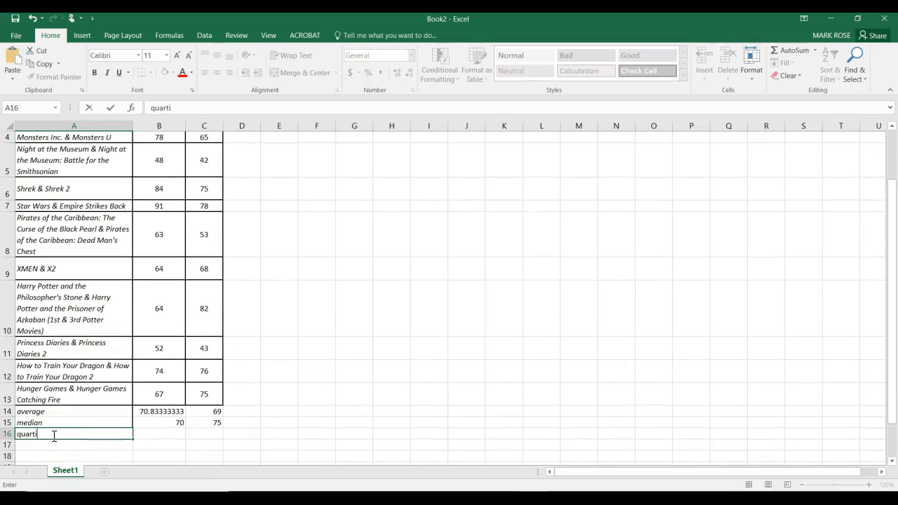
text(le)
key(Tab)
- Calculate the first quartile of the Original scores in B16 with =QUARTILE(B2:B13,1)
text(=)
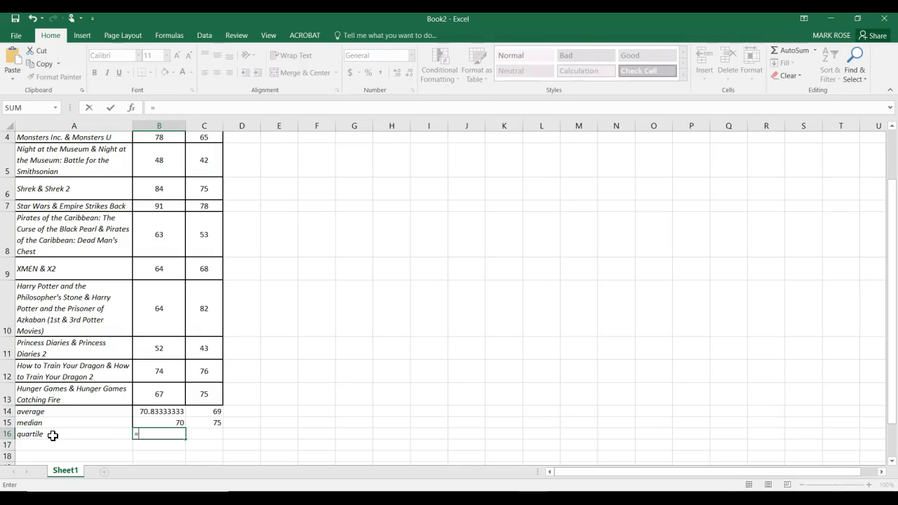
text(quartile)
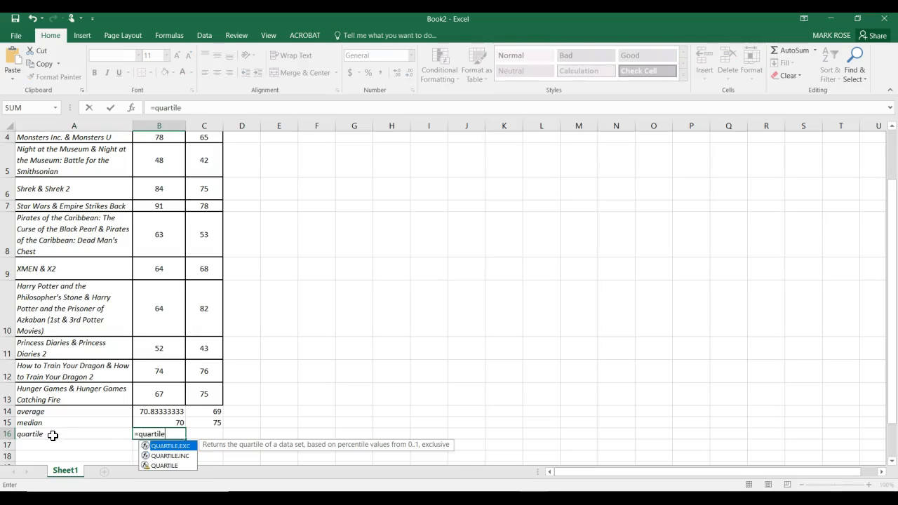
text(()
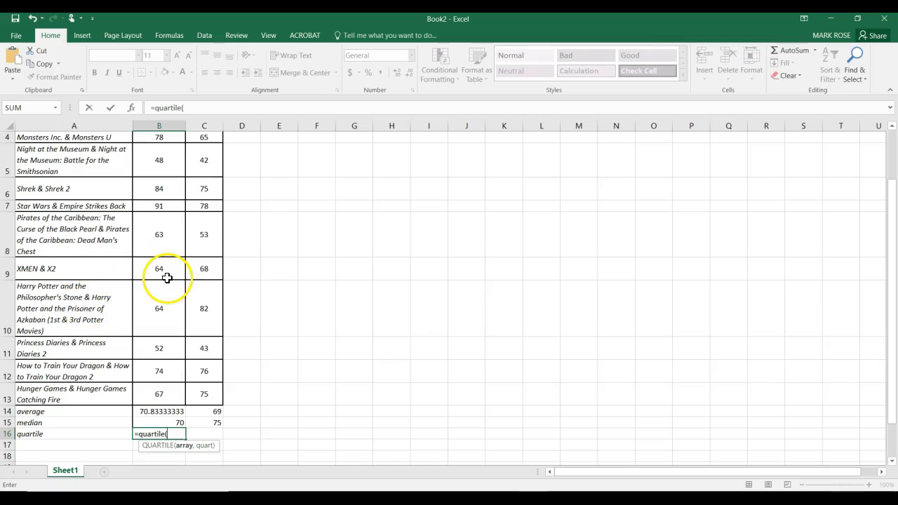
scroll(167, 278, up, 1)
drag(174, 151, 167, 396)
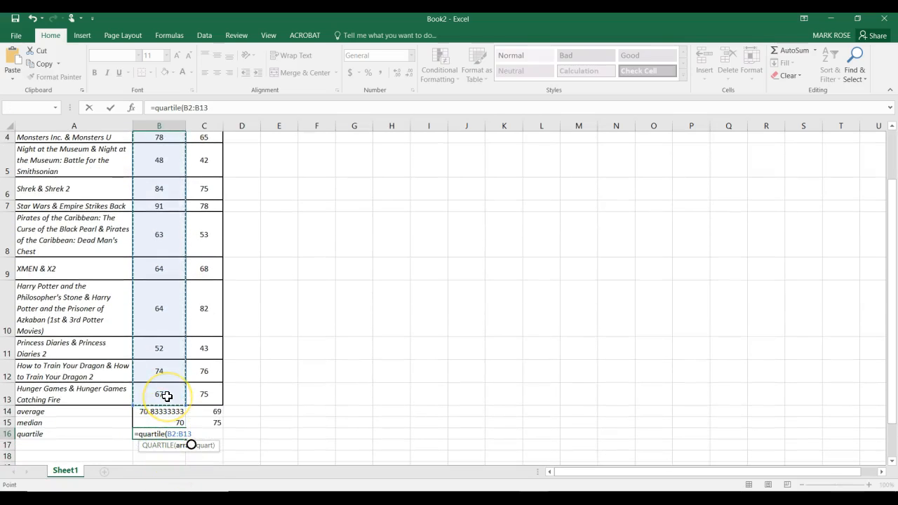
text(,)
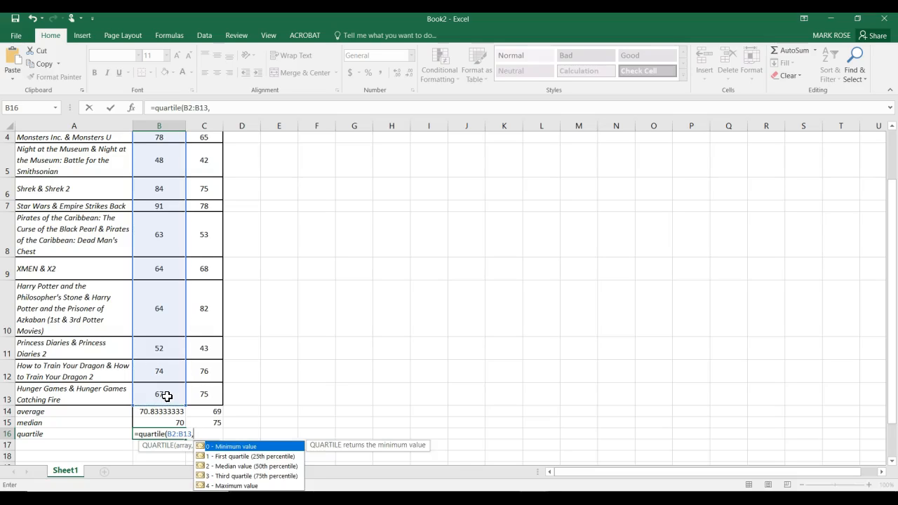
click(266, 451)
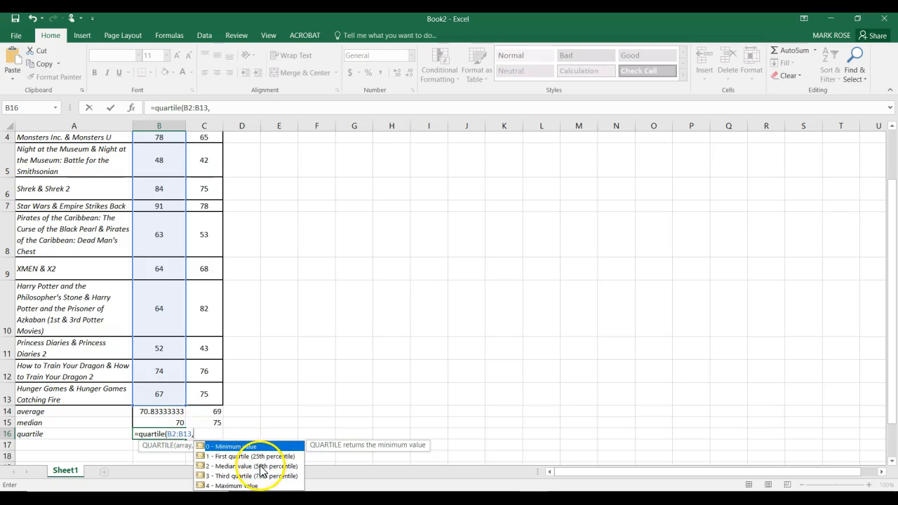
text(1))
key(Return)
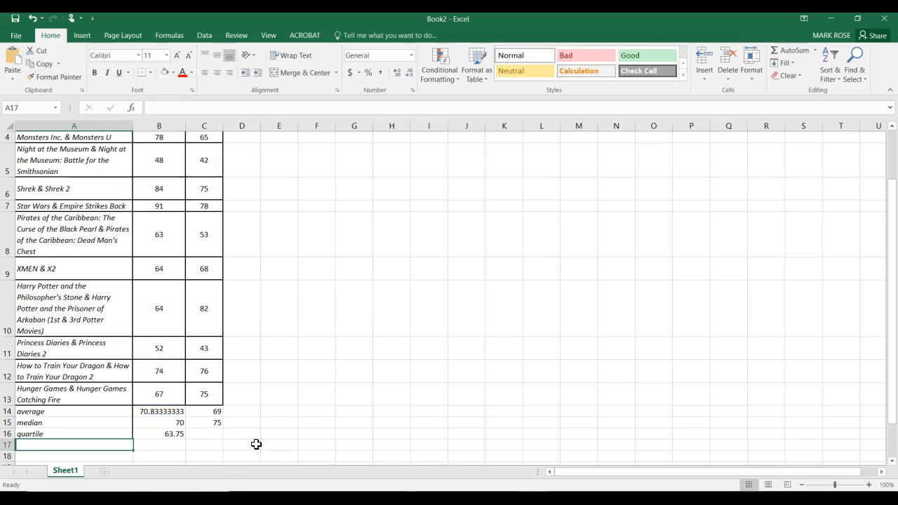
- Change the label in A16 to "quartile 1"
click(153, 431)
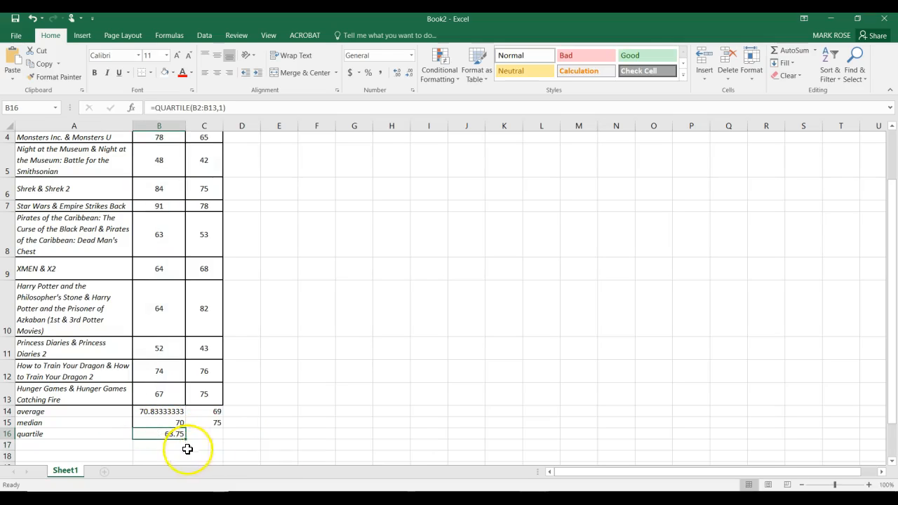
double_click(70, 436)
text(1)
key(Return)
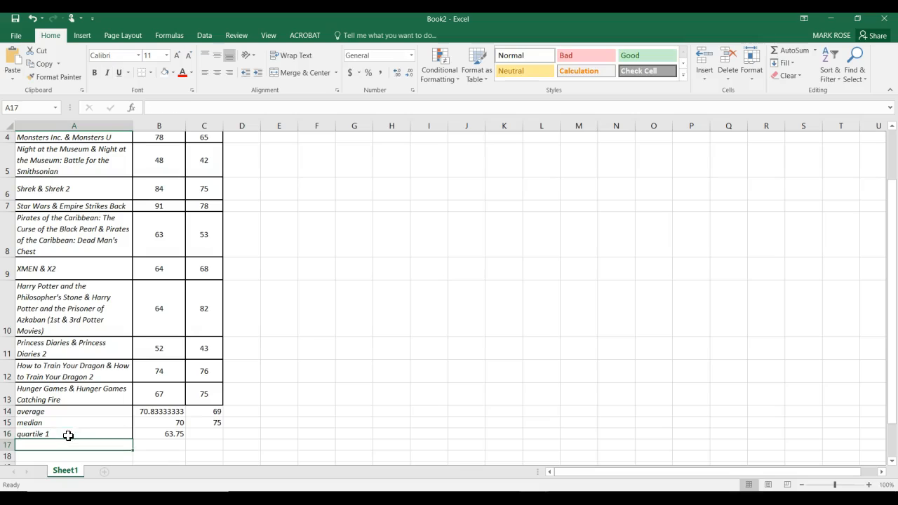
- Fill the first-quartile formula from B16 across to C16 for the Sequel scores
click(160, 433)
drag(185, 440, 214, 441)
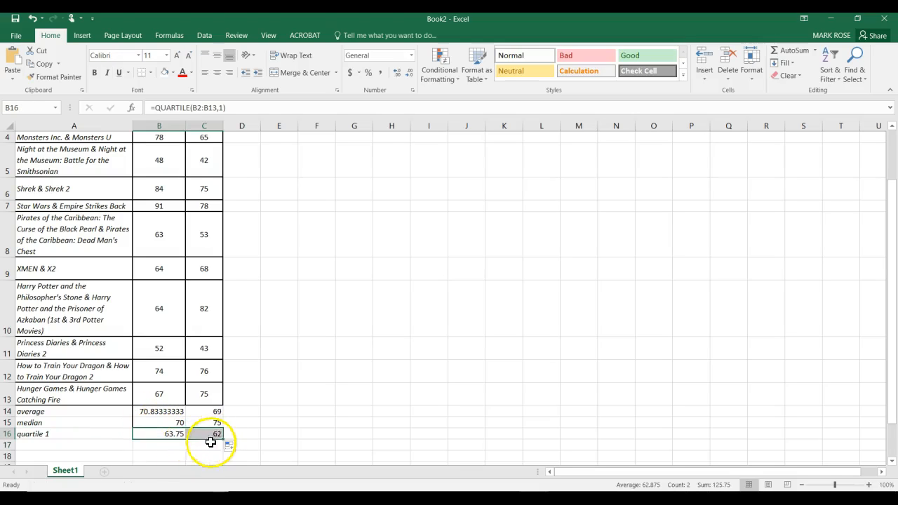
click(160, 448)
- Copy the quartile formula from B16 to B17 and change its quartile argument to 2
click(167, 433)
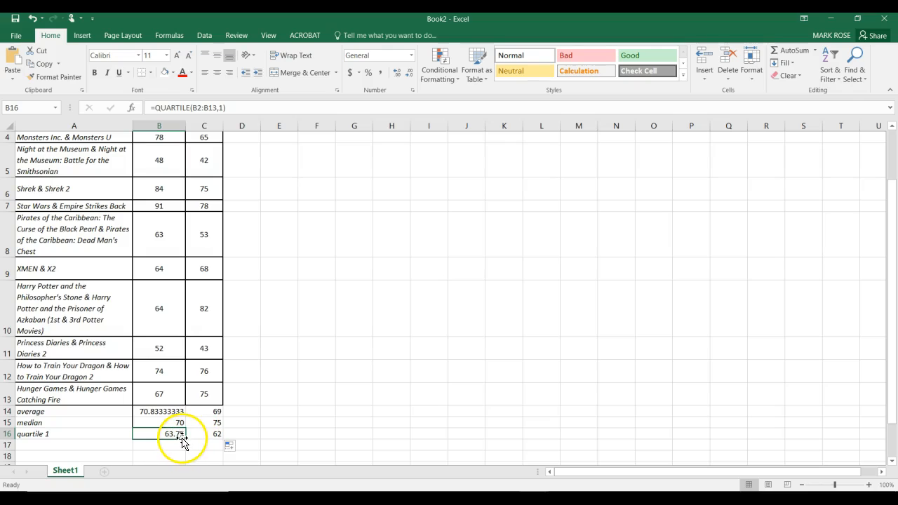
key(ctrl+c)
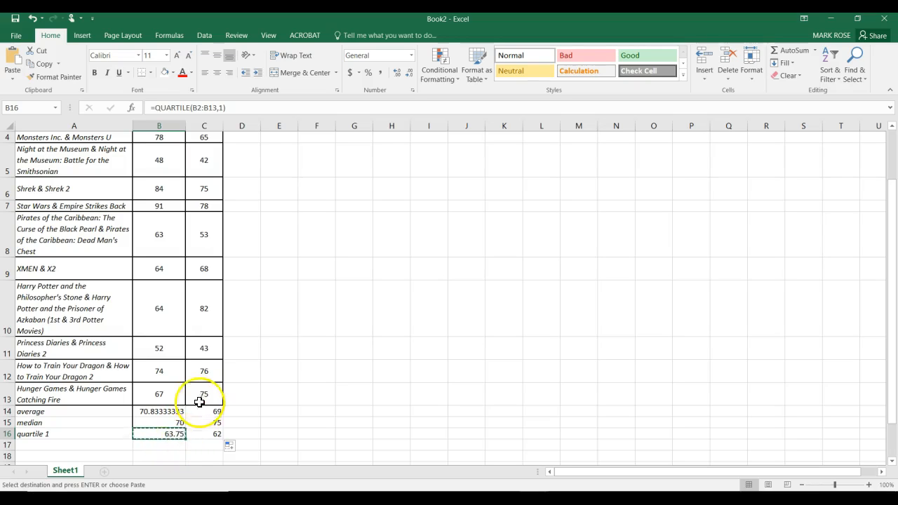
click(168, 450)
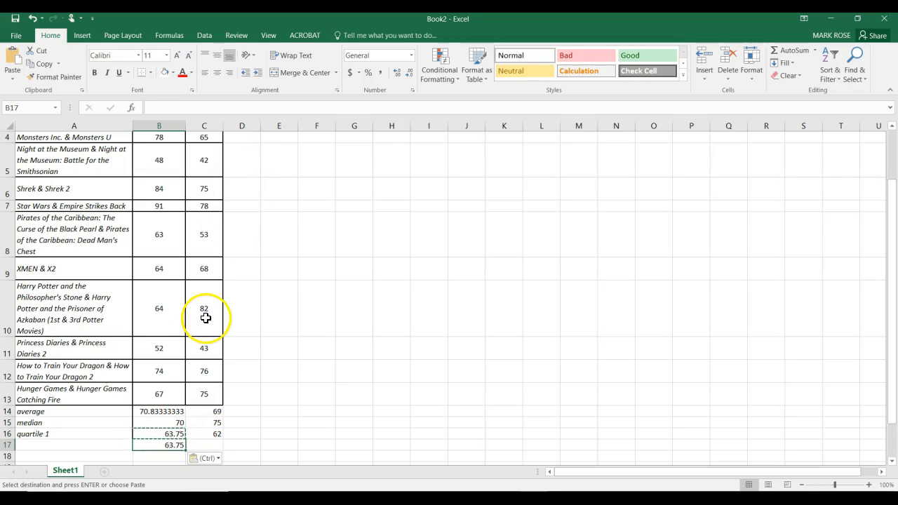
key(F2)
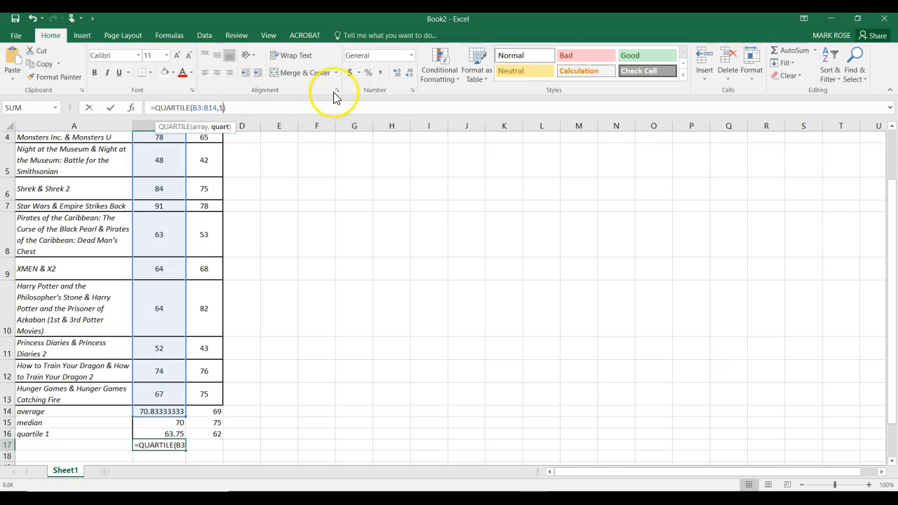
key(BackSpace)
text(2)
key(Return)
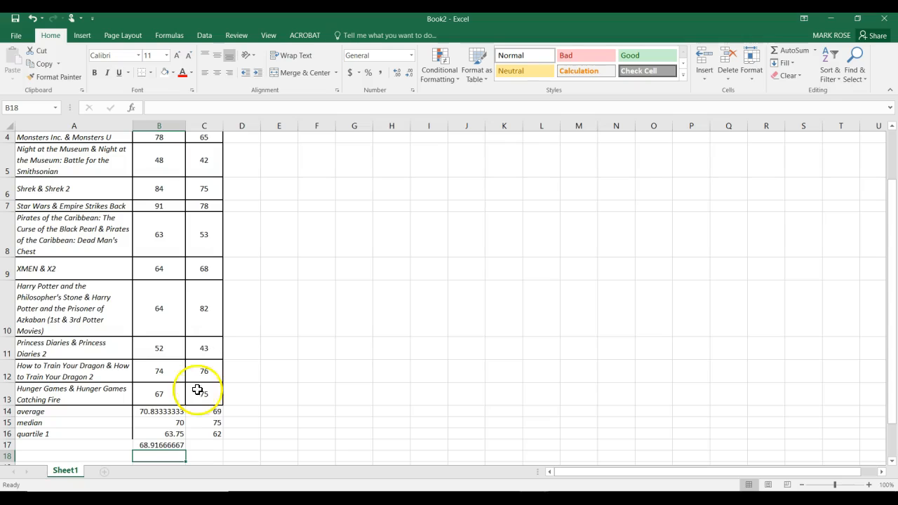
- Correct the data range in the B17 quartile formula to B2:B13 and check it against the median and quartile 1 cells
click(166, 446)
click(170, 435)
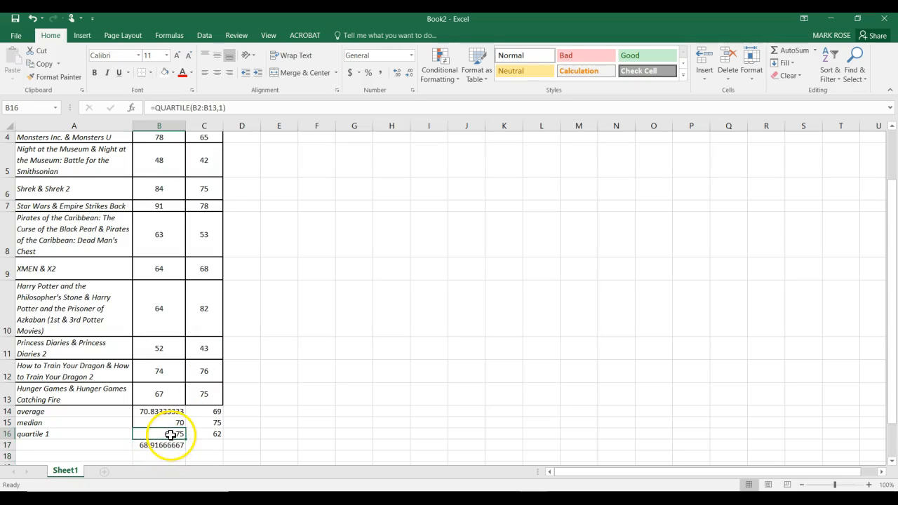
click(160, 444)
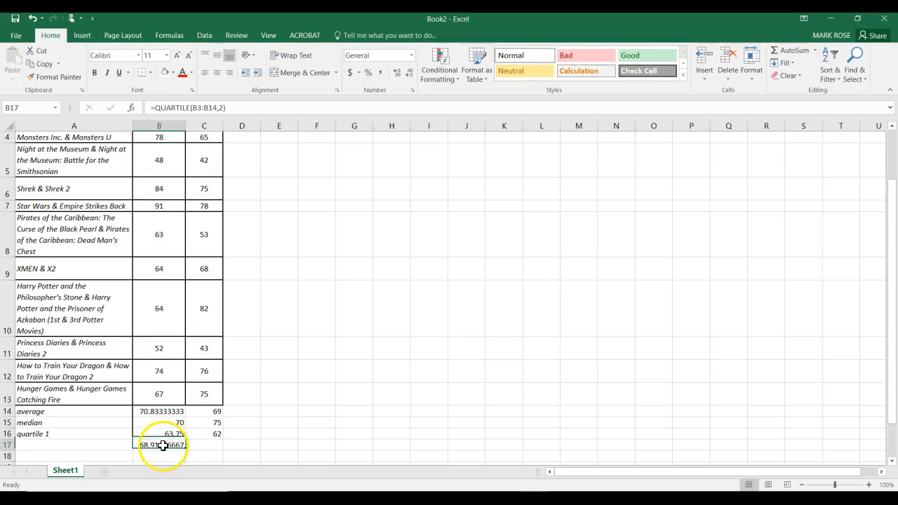
click(202, 108)
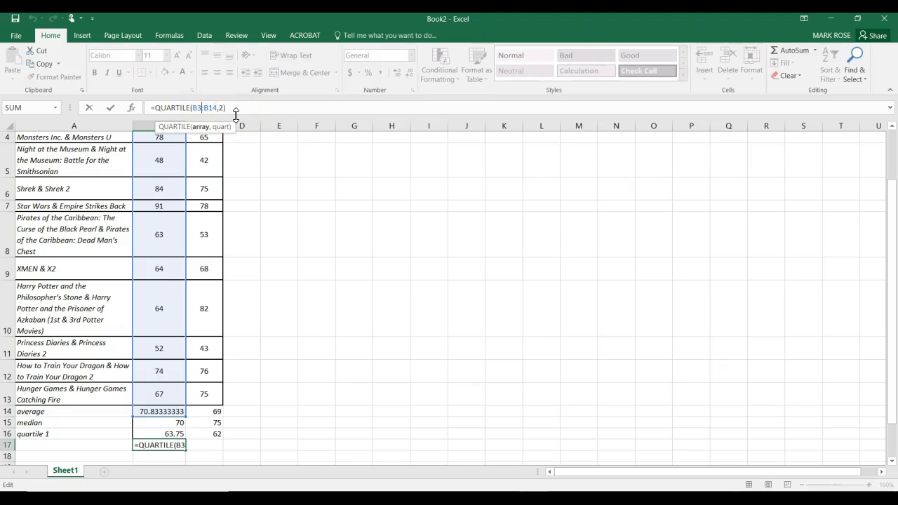
key(BackSpace)
text(2)
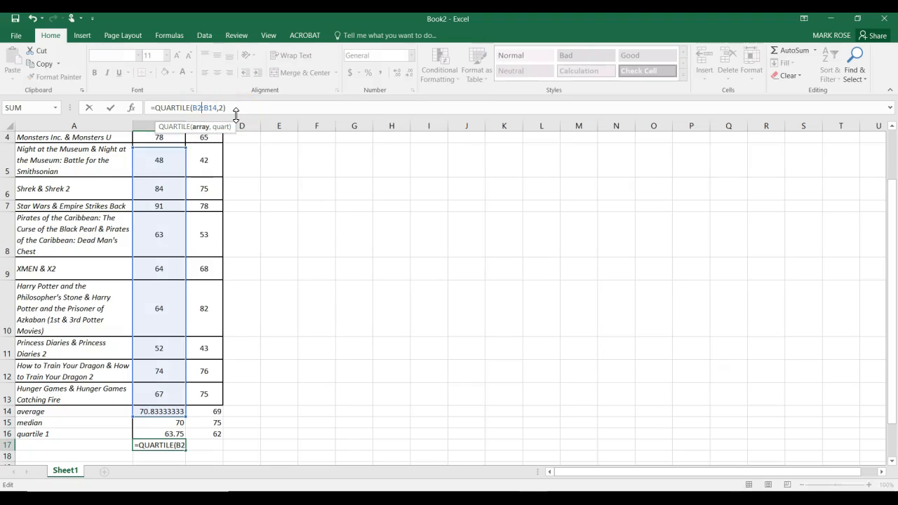
key(BackSpace)
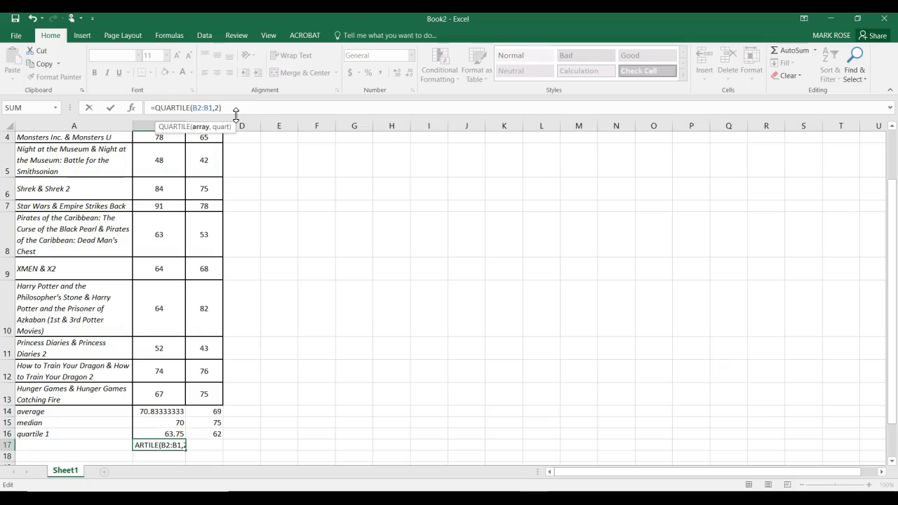
text(2)
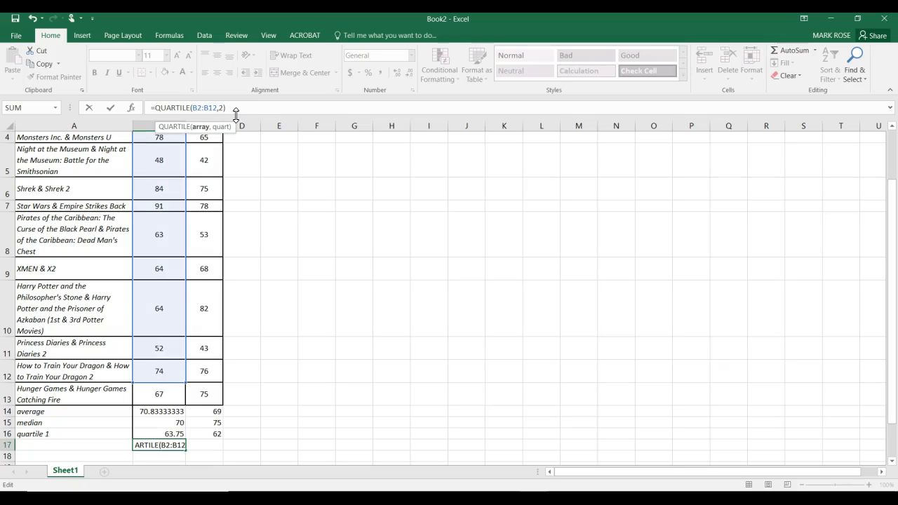
key(Return)
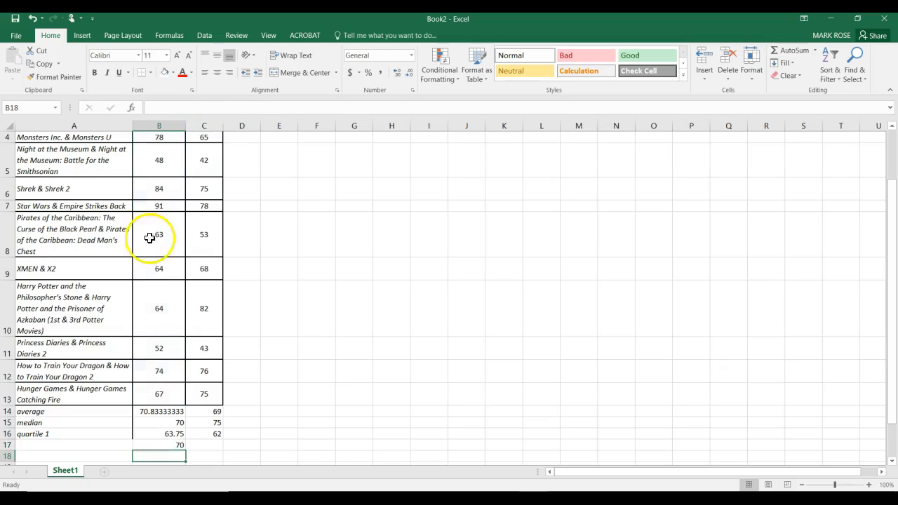
click(172, 432)
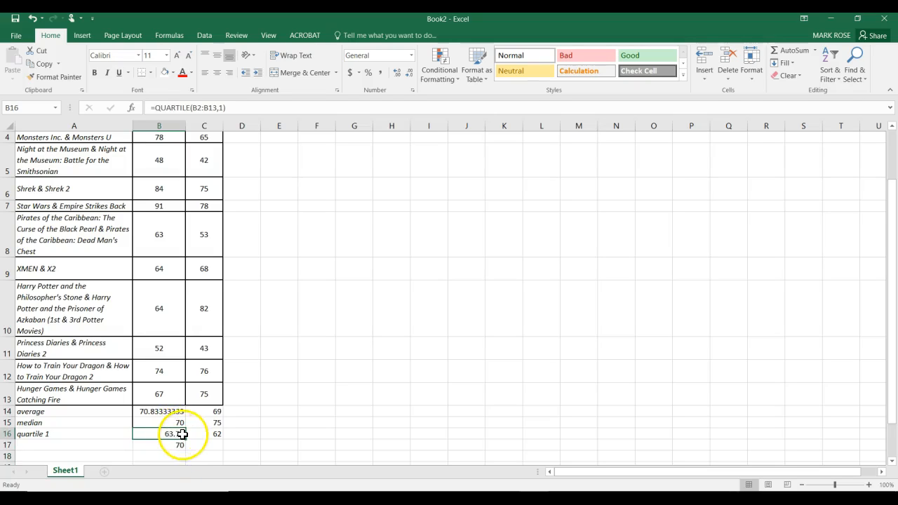
click(180, 425)
click(176, 433)
click(180, 455)
- Copy the second-quartile formula from B17 into B18
click(177, 445)
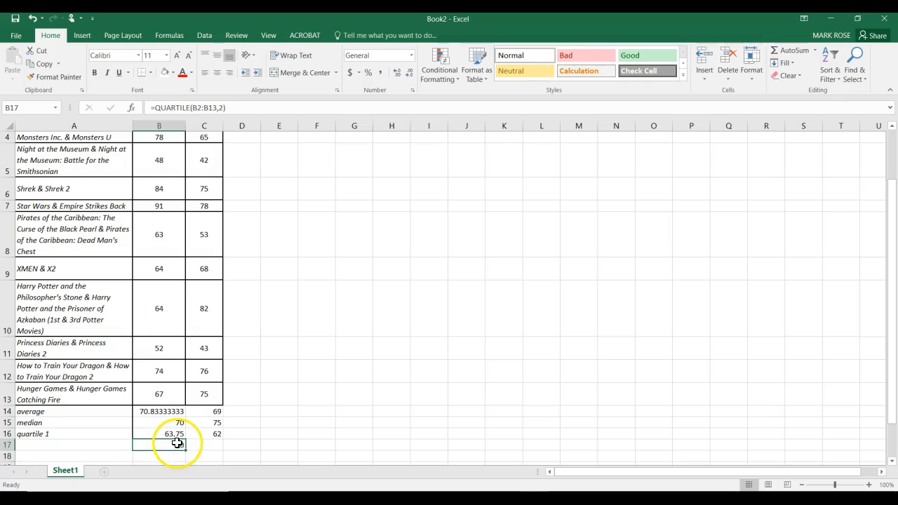
key(ctrl+c)
click(176, 456)
key(ctrl+v)
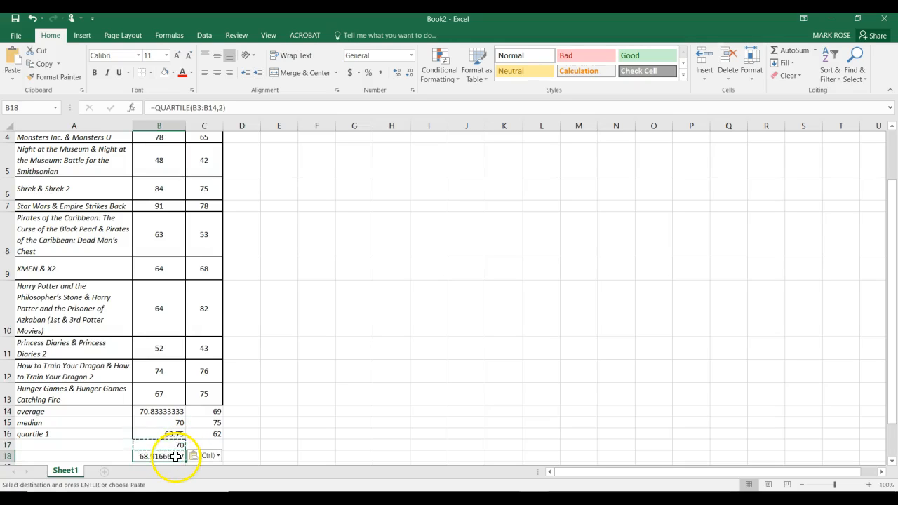
- Edit the B18 formula to =QUARTILE(B2:B13,3) for the third quartile of the Original scores
click(198, 108)
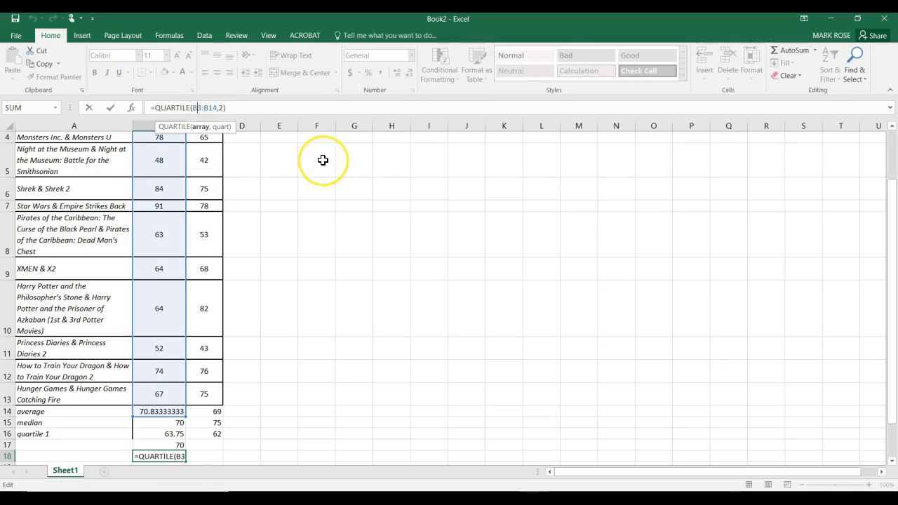
key(BackSpace)
text(2)
key(BackSpace)
text(3)
key(BackSpace)
text(3)
key(Return)
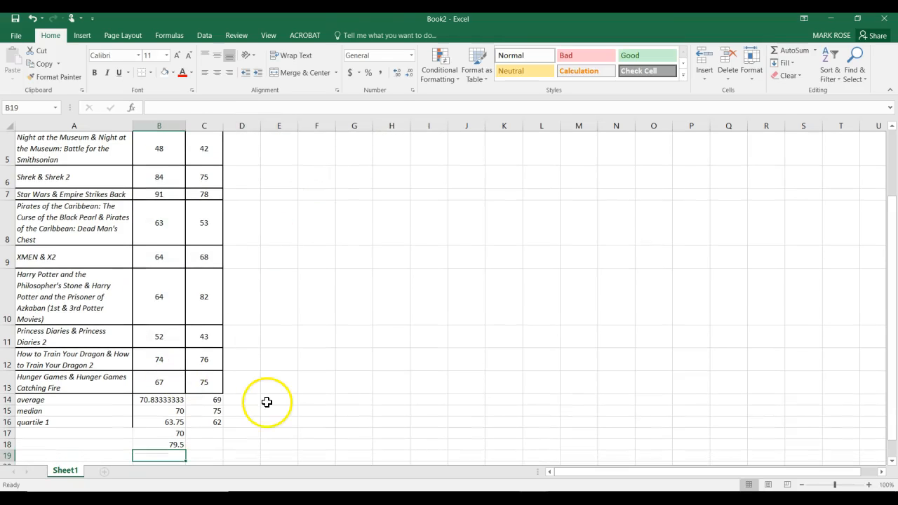
- Label A17 "quartile 2" and A18 "quartile 3"
click(68, 433)
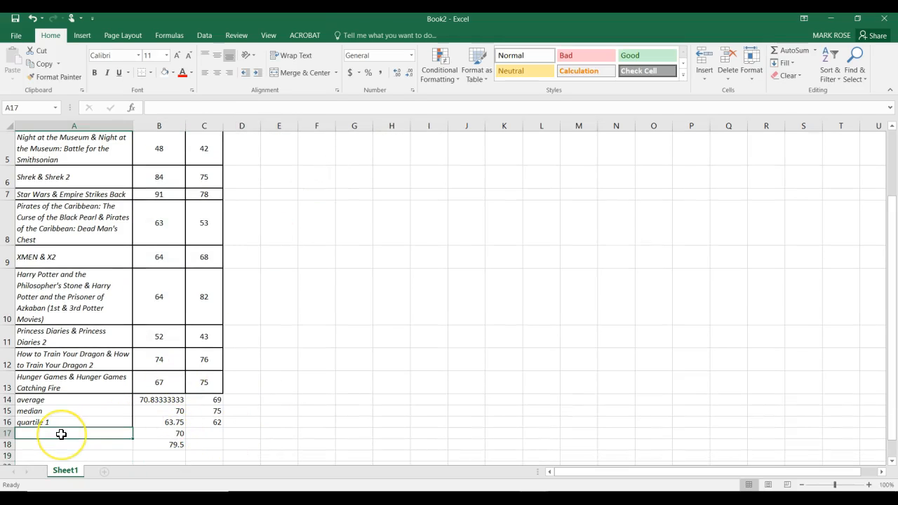
text(wu)
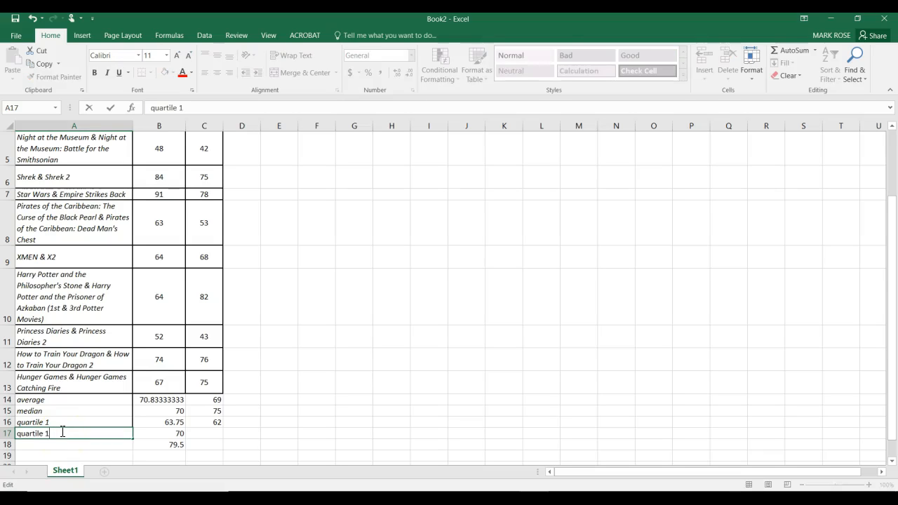
text(artile 2)
key(Return)
text(qua)
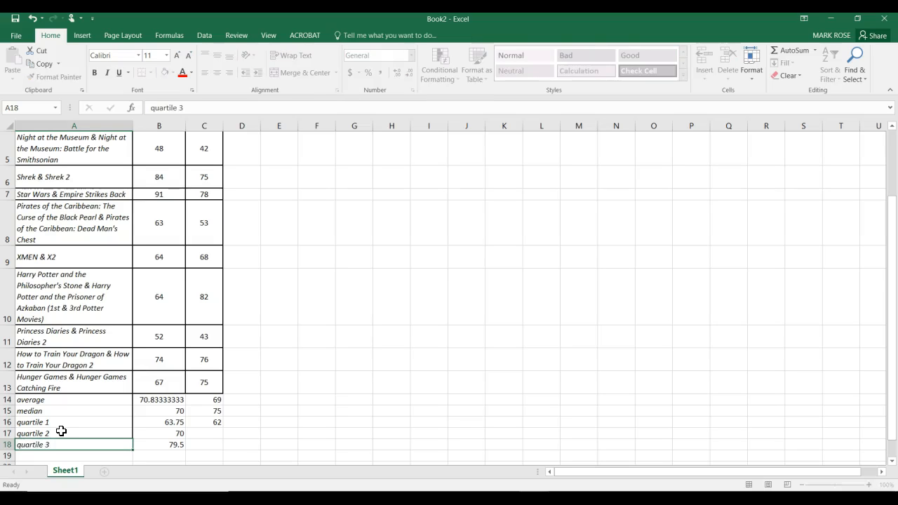
key(Return)
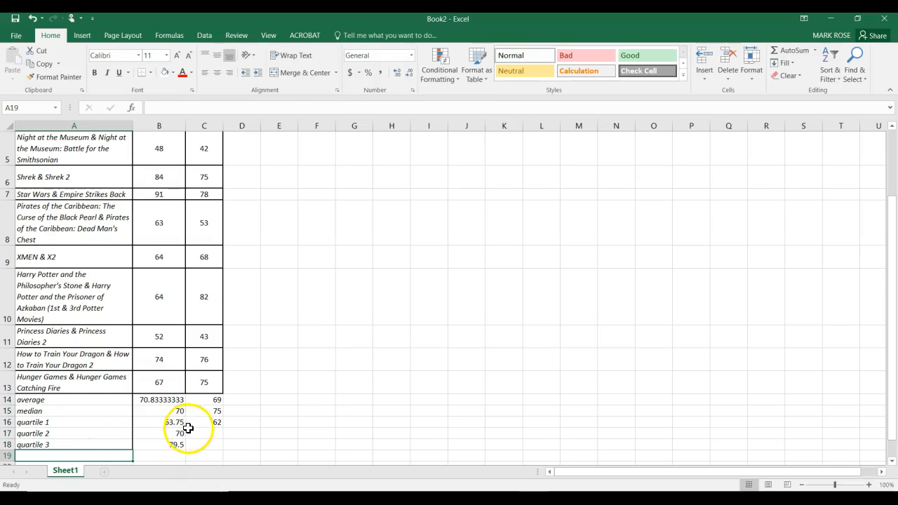
- Fill the quartile 2 and quartile 3 formulas from B17:B18 across to C17:C18 for the Sequel scores
click(179, 433)
drag(185, 439, 223, 444)
click(176, 445)
click(276, 397)
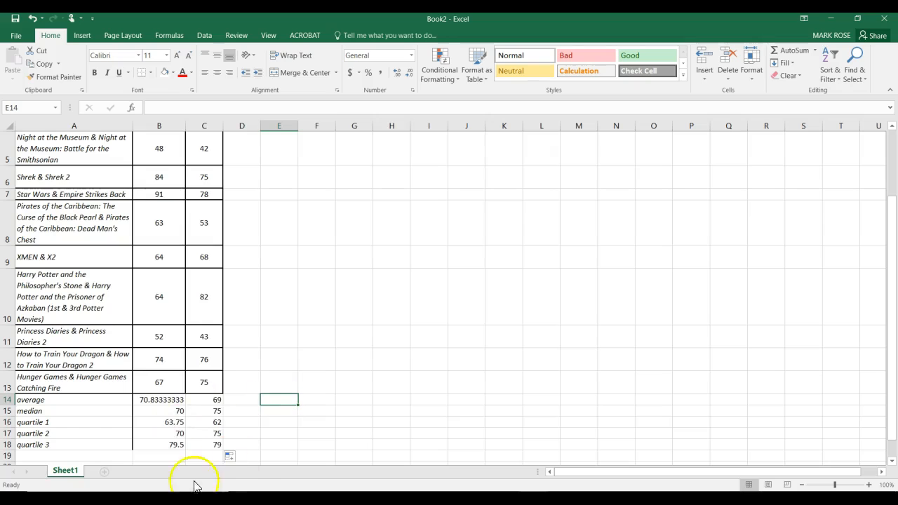
scroll(242, 458, up, 2)
scroll(176, 253, down, 2)
scroll(175, 248, down, 1)
scroll(175, 248, up, 3)
scroll(176, 249, down, 2)
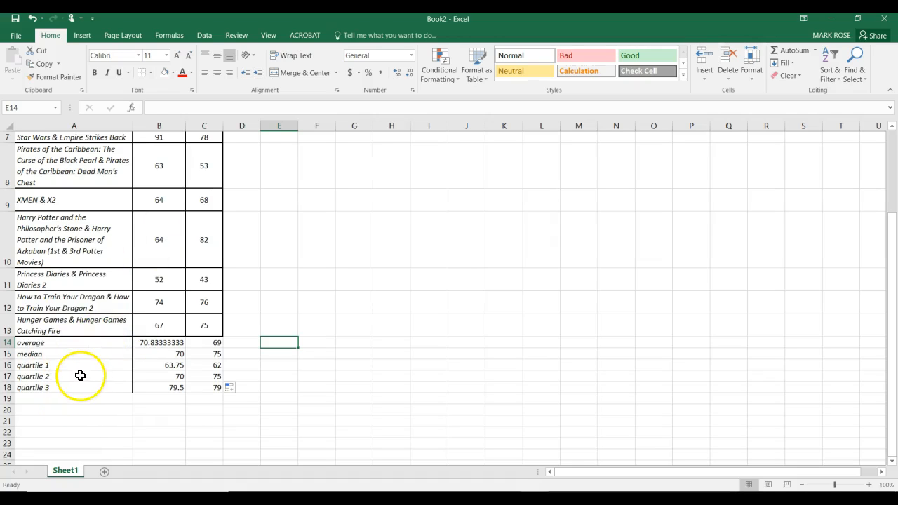
scroll(78, 376, up, 2)
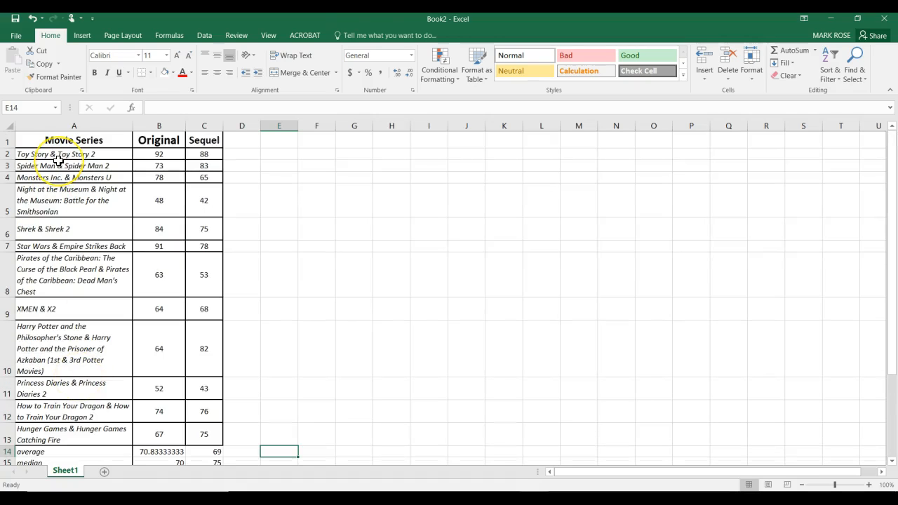
drag(74, 140, 216, 429)
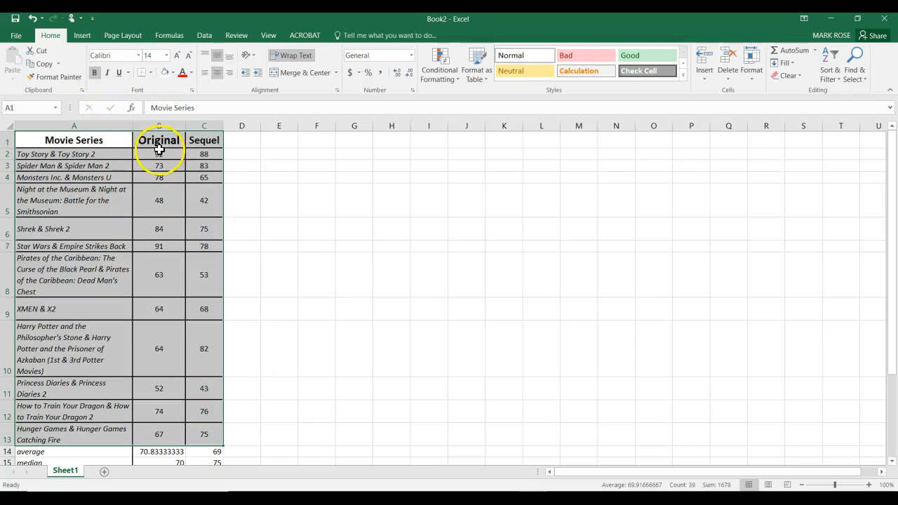
click(160, 149)
drag(159, 142, 197, 440)
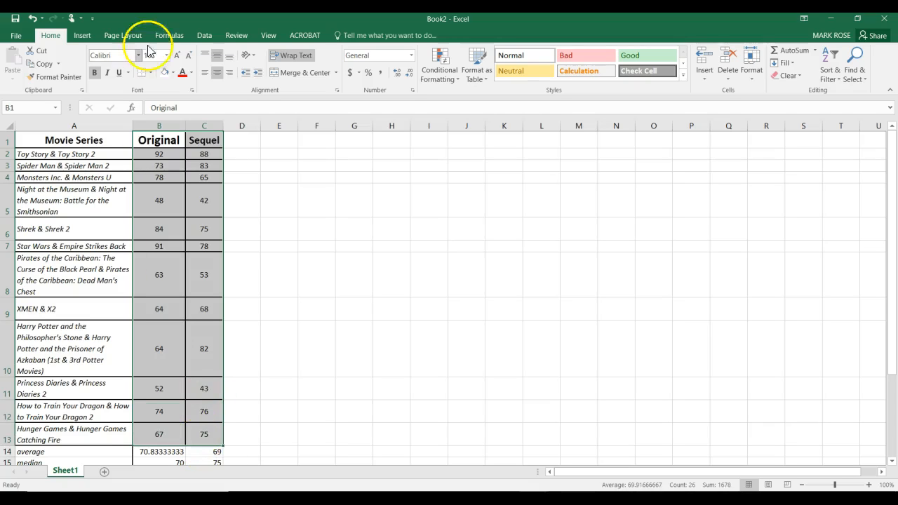
click(86, 36)
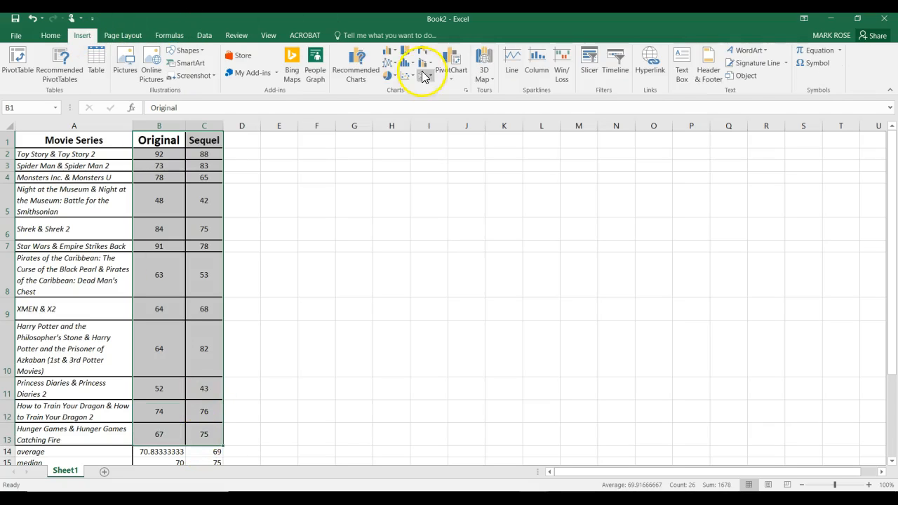
click(348, 61)
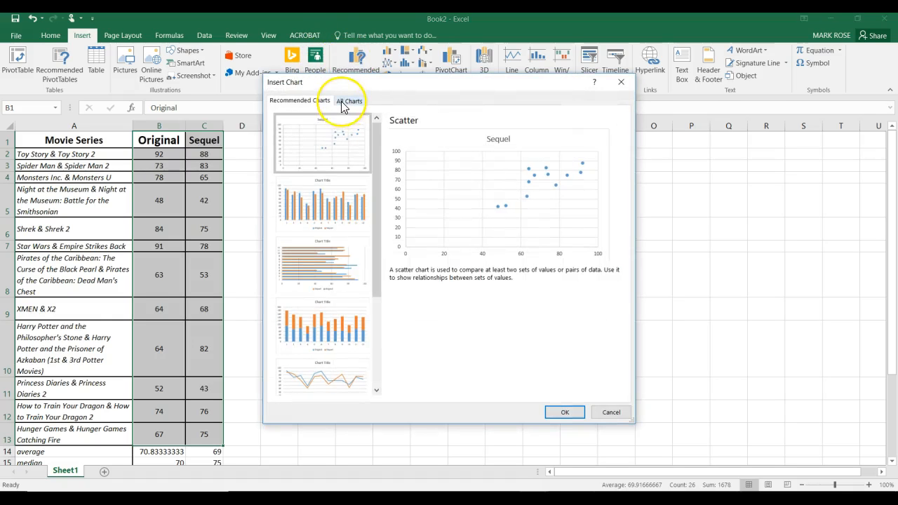
click(343, 104)
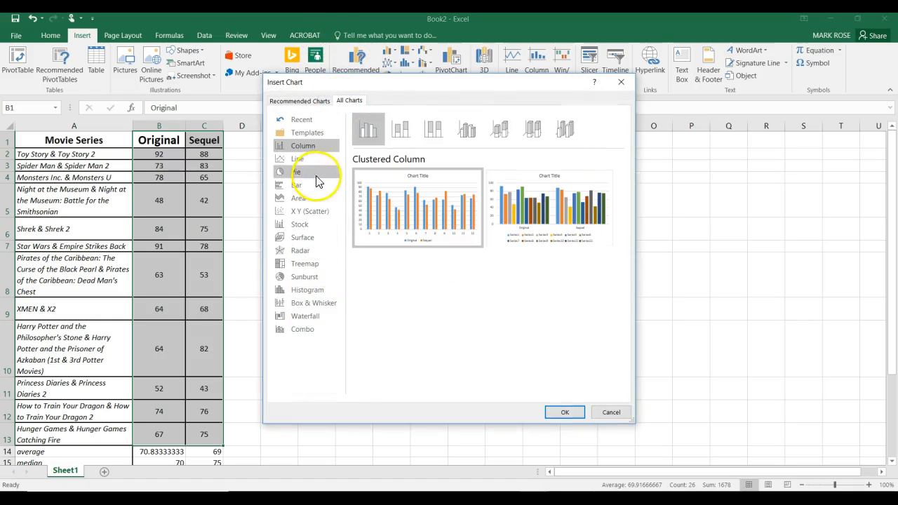
click(306, 303)
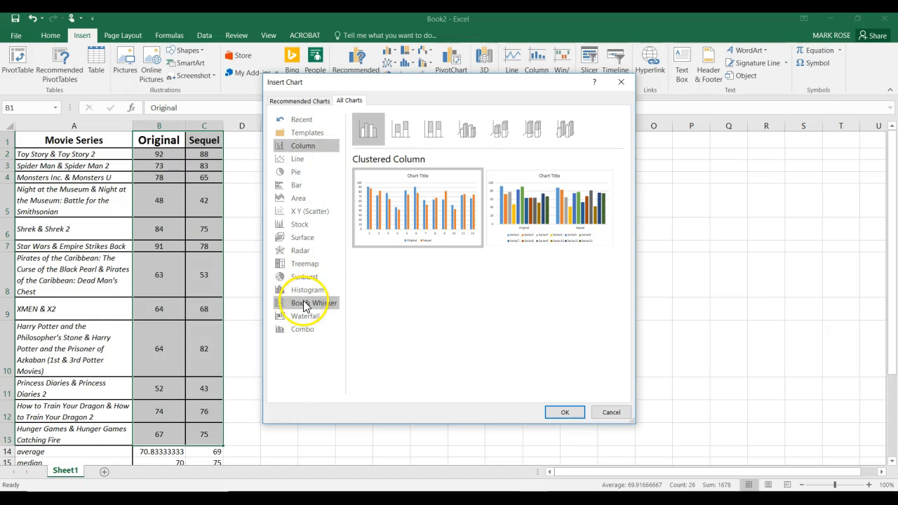
click(608, 412)
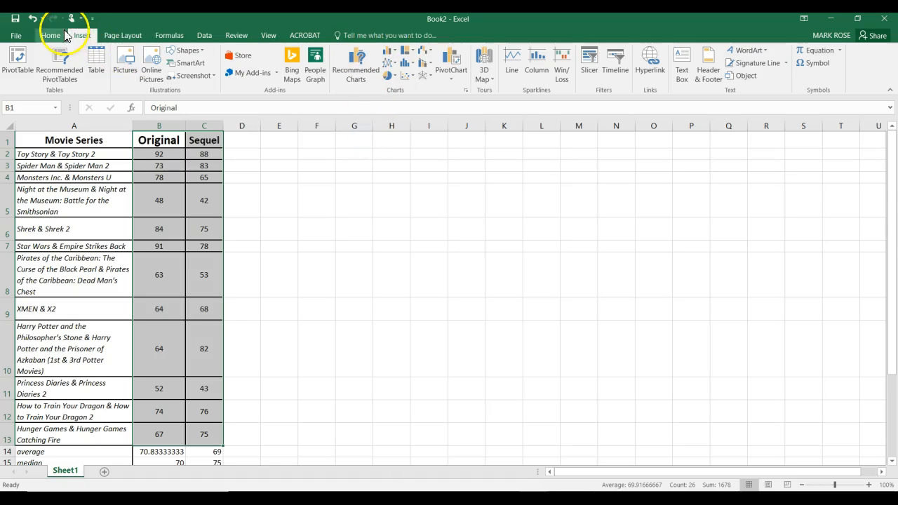
- Insert a Box and Whisker chart of the Original and Sequel scores in B1:C13 and enlarge it on the sheet
click(368, 67)
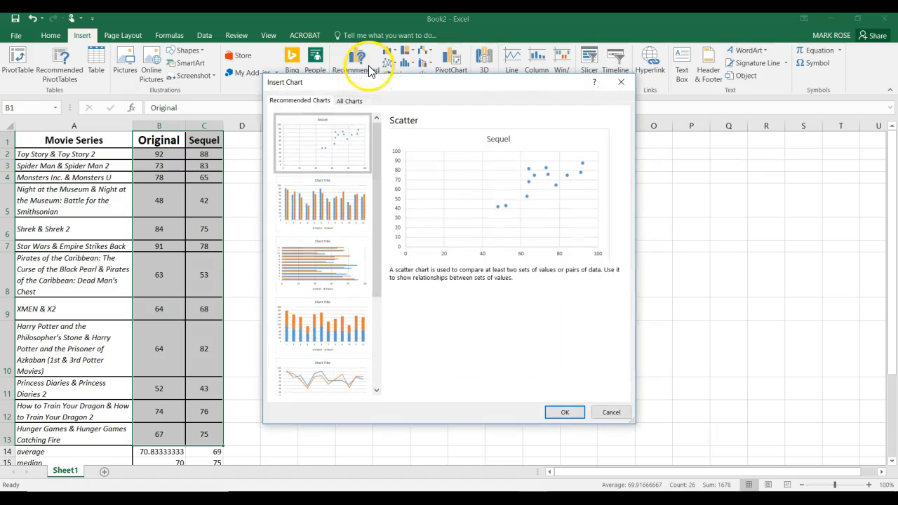
click(349, 102)
click(312, 302)
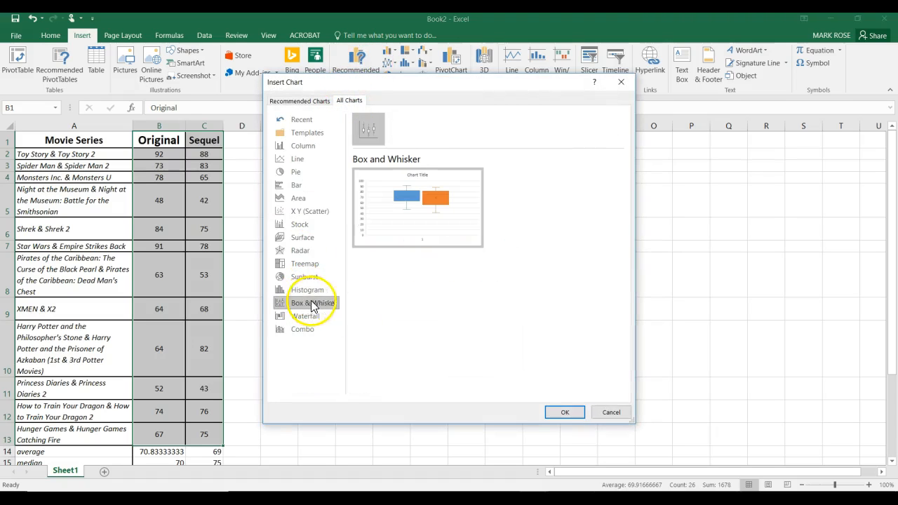
click(562, 414)
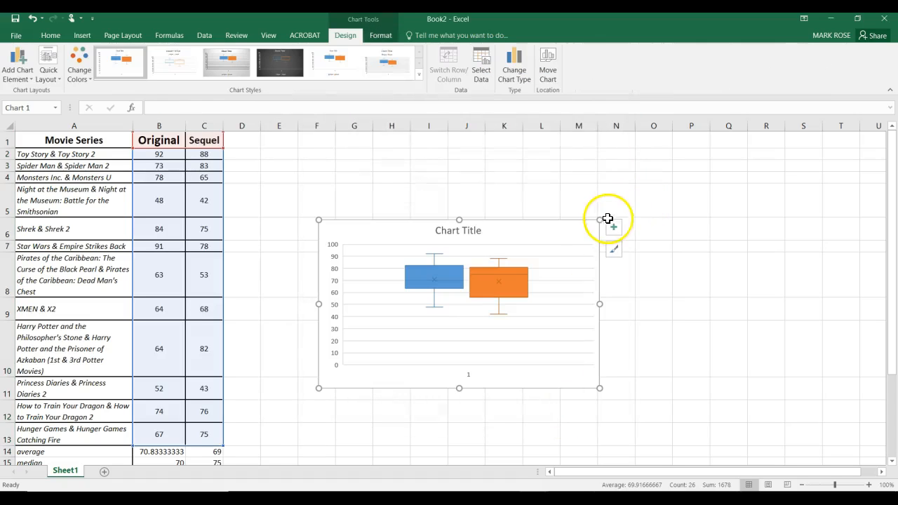
drag(598, 220, 678, 149)
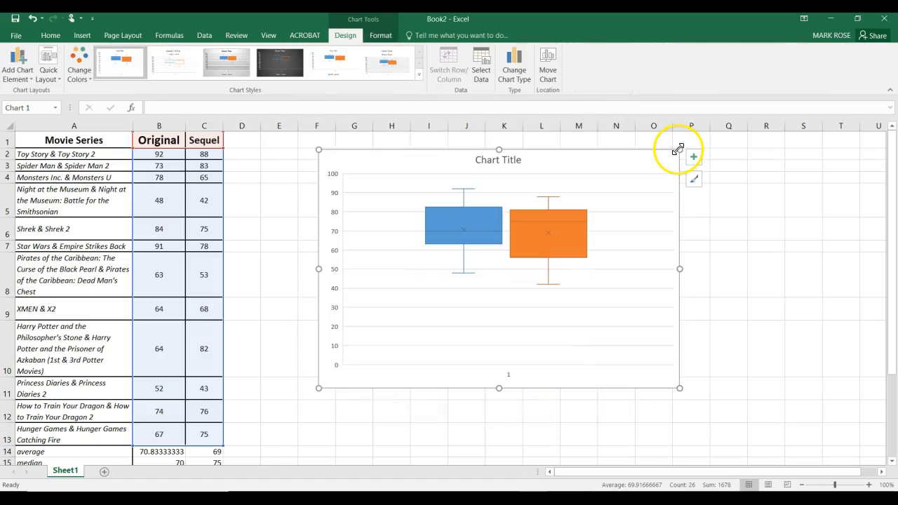
- Delete the box and whisker chart from the sheet
click(479, 221)
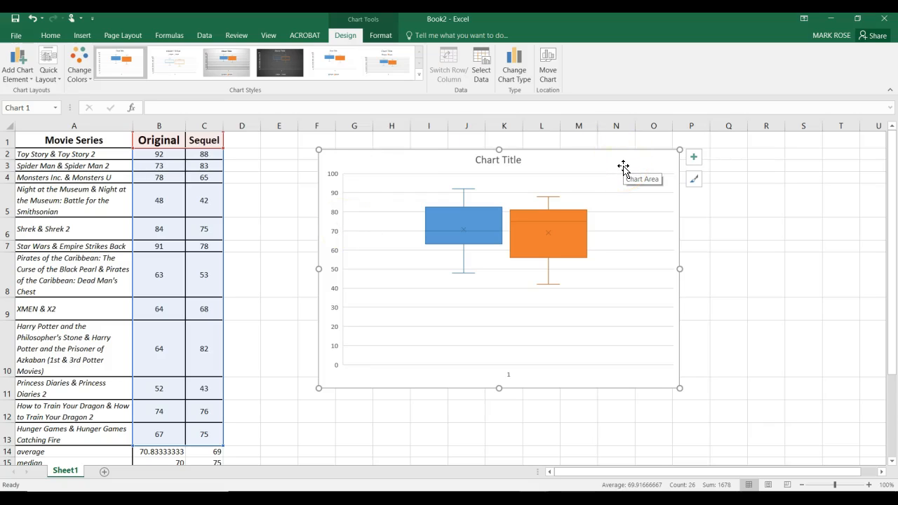
key(Delete)
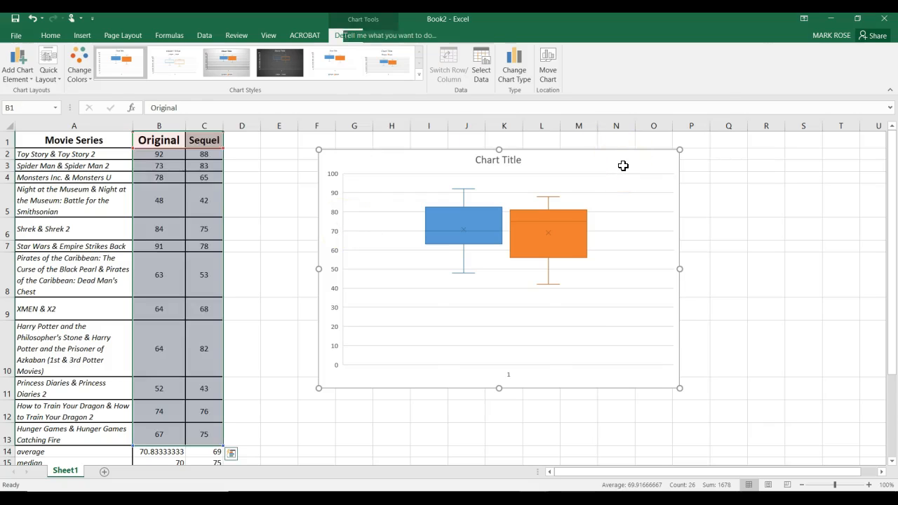
- Insert a Histogram chart of the Original scores in B1:B13, using the plain histogram type instead of Pareto
drag(161, 138, 155, 433)
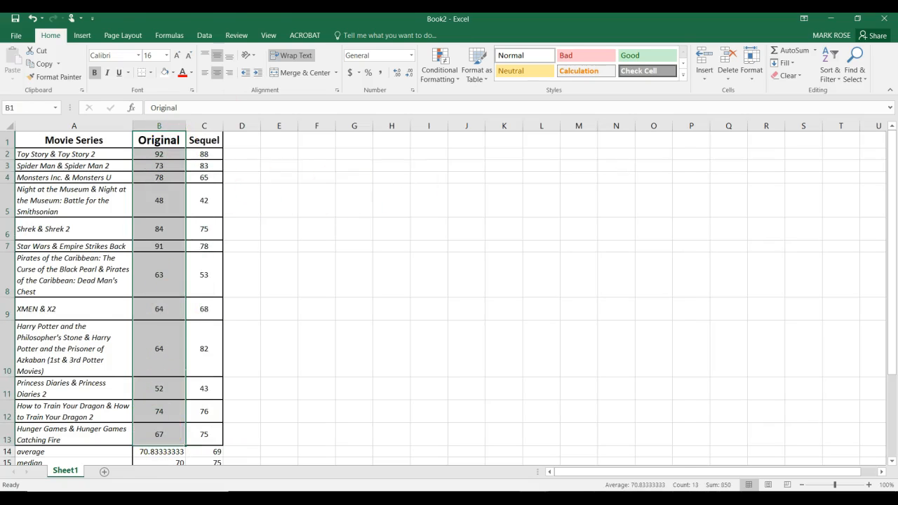
click(82, 35)
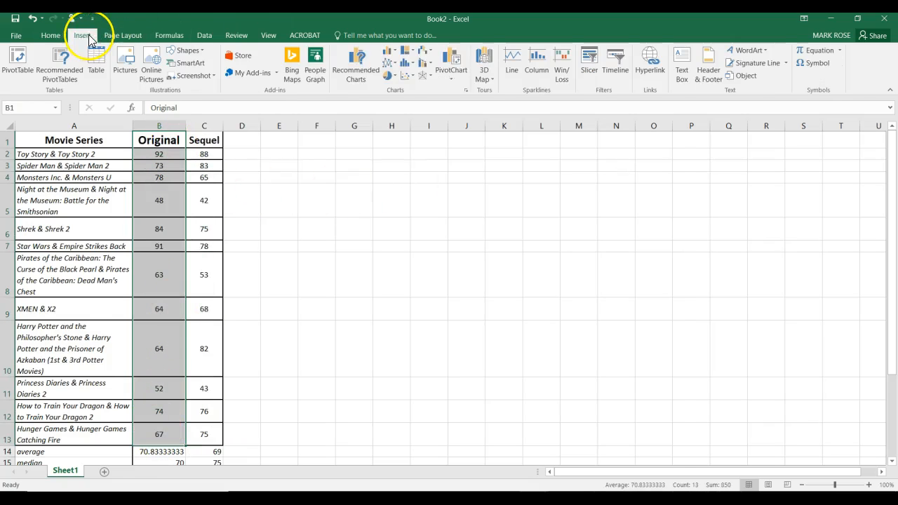
click(369, 72)
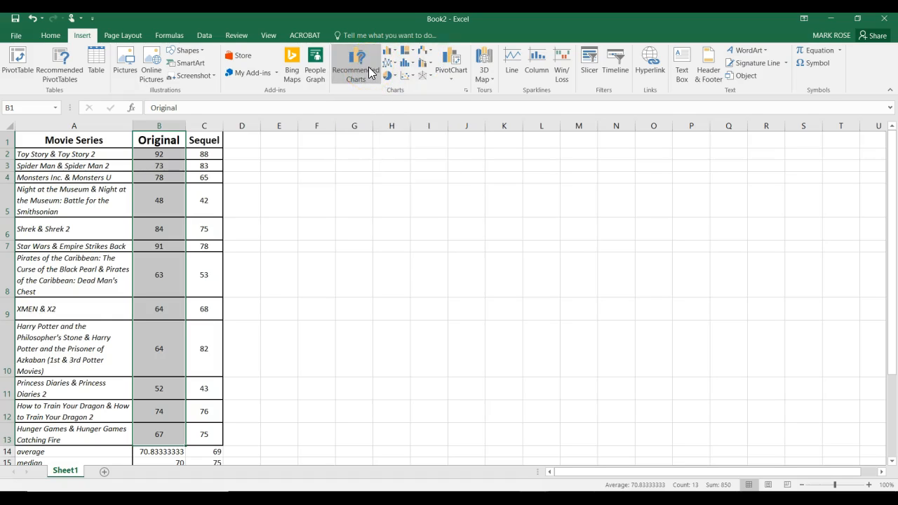
click(350, 100)
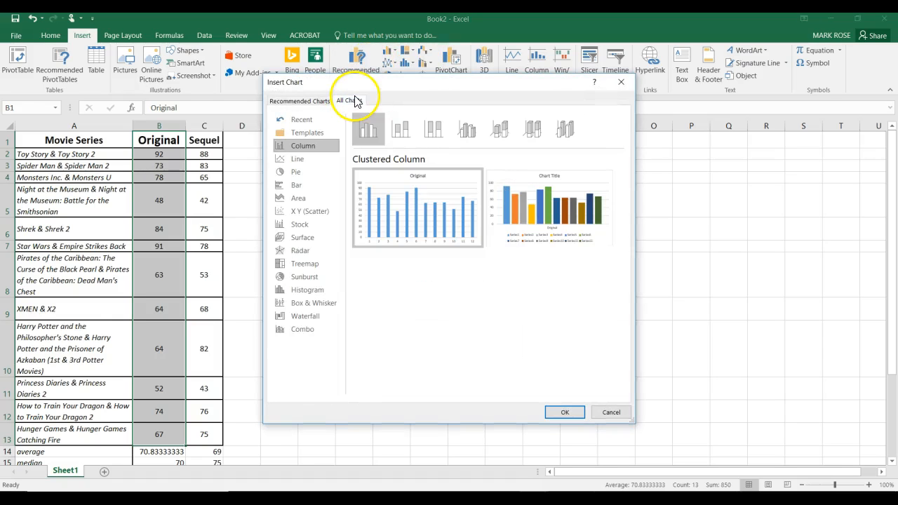
click(309, 290)
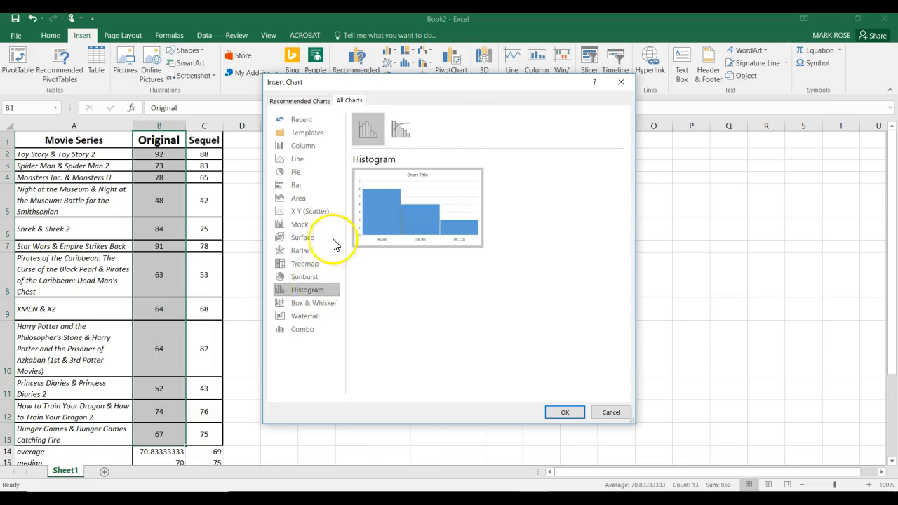
mouse_move(481, 230)
click(402, 131)
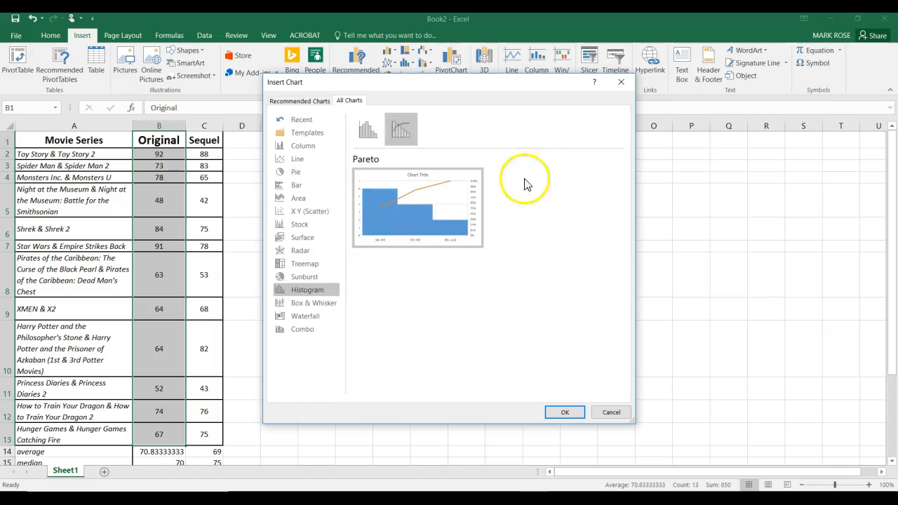
mouse_move(419, 215)
click(378, 130)
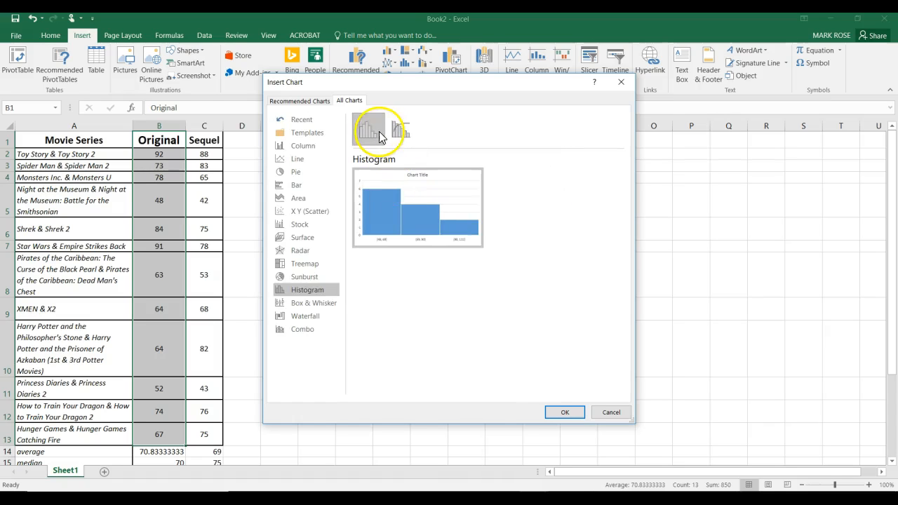
click(566, 412)
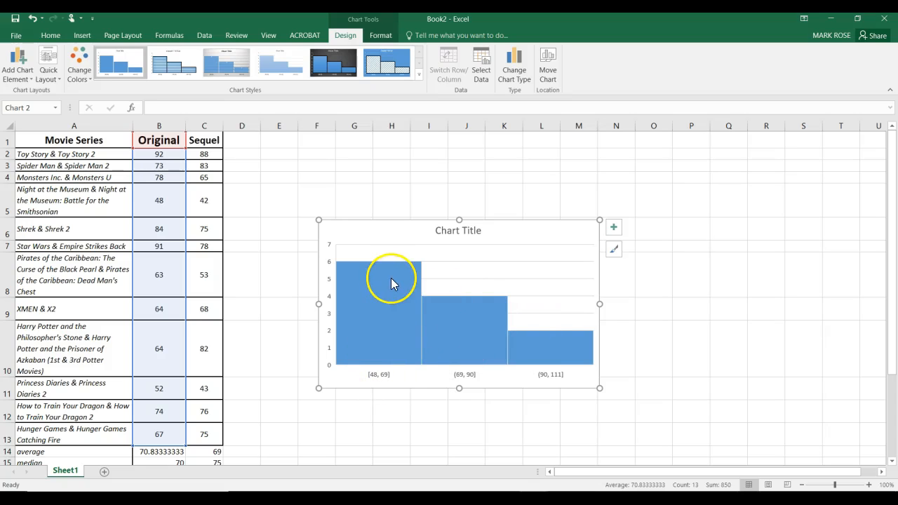
- Open the axis formatting for the histogram's horizontal axis and set the number of bins to 5
right_click(559, 352)
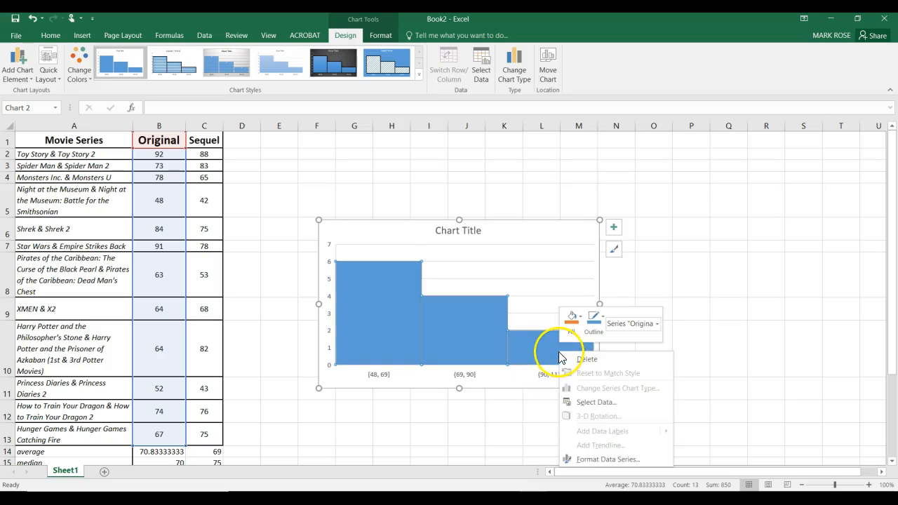
click(548, 376)
right_click(550, 378)
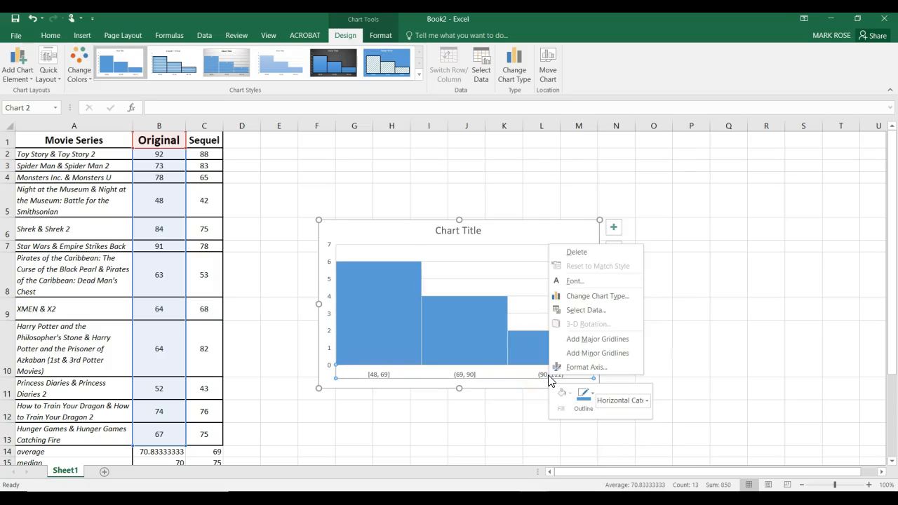
click(592, 370)
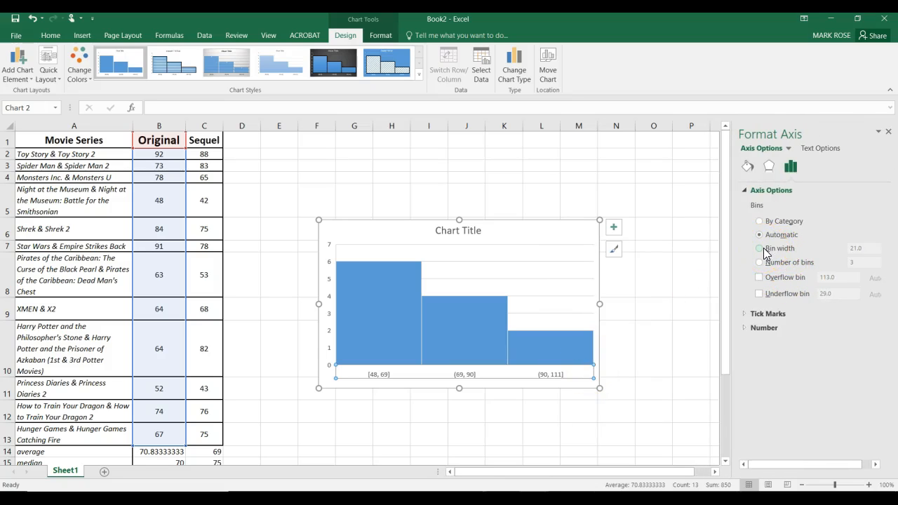
click(762, 261)
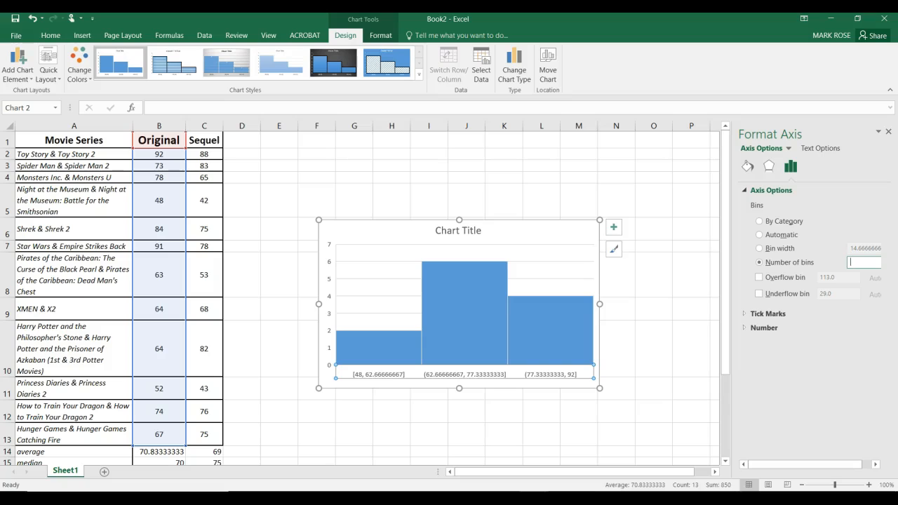
text(5)
key(Return)
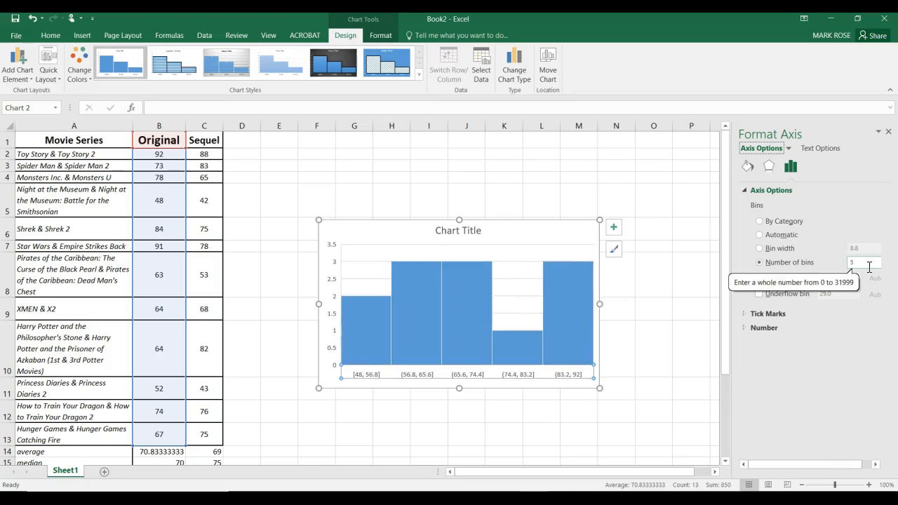
- Try 10 bins and 6 bins for the histogram's horizontal axis
key(BackSpace)
text(10)
key(Return)
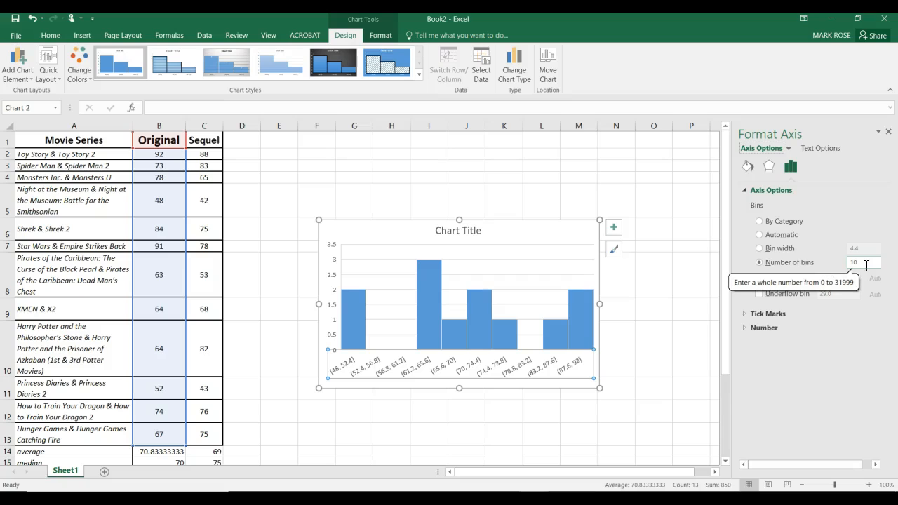
key(BackSpace)
key(BackSpace)
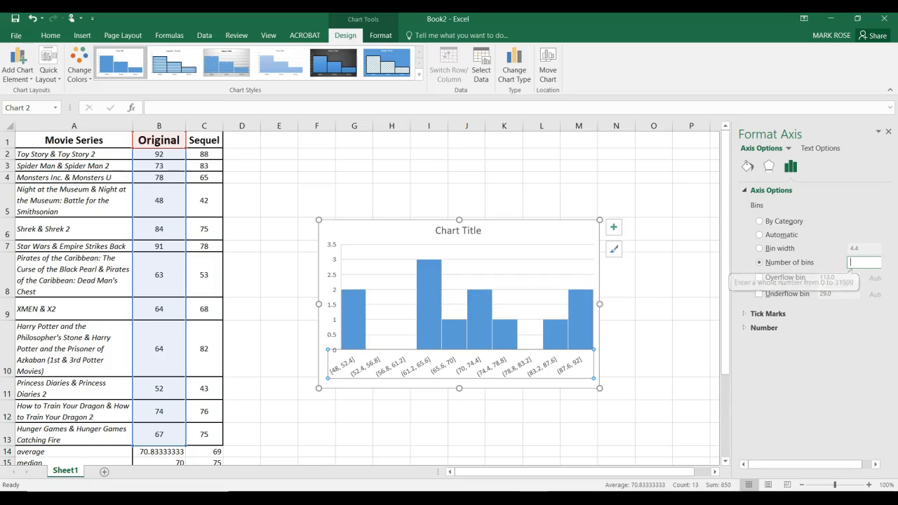
key(Return)
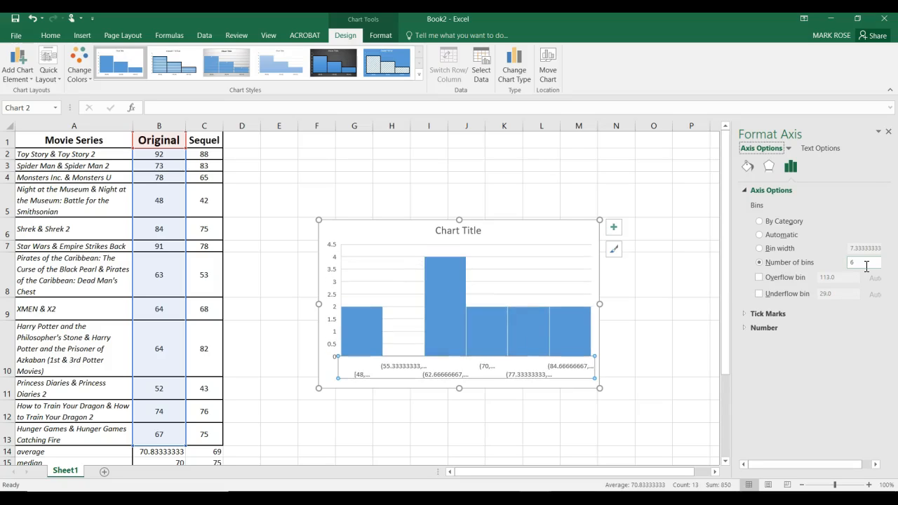
- Set the histogram's number of bins back to 5
click(866, 266)
key(BackSpace)
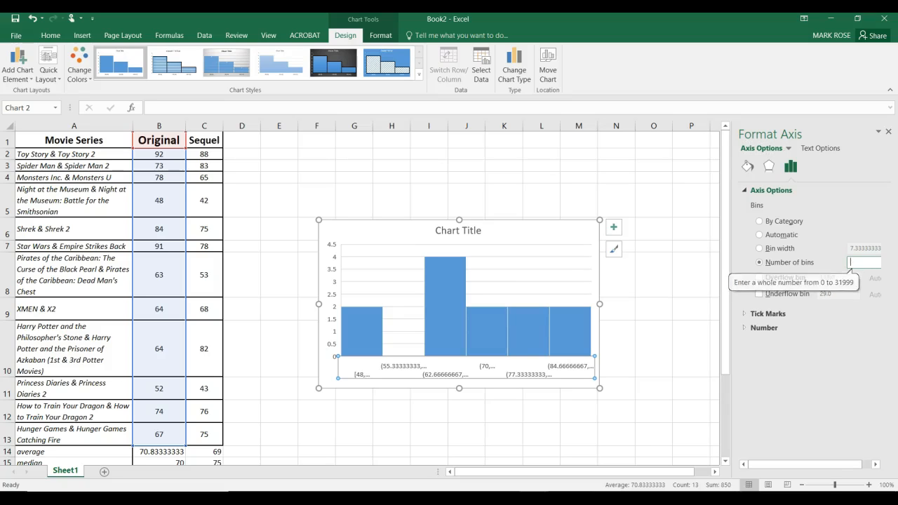
text(5)
key(Return)
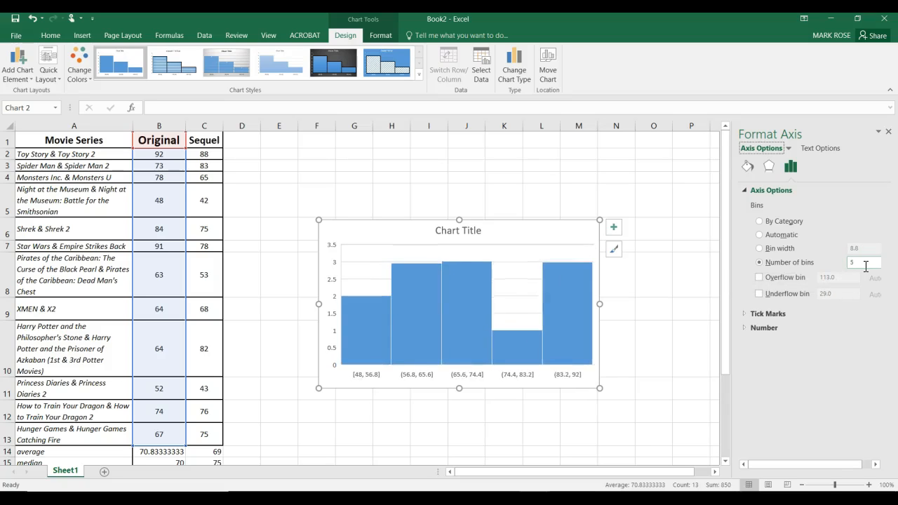
- Try 3 bins for the histogram, and return the bin setting to Automatic
key(BackSpace)
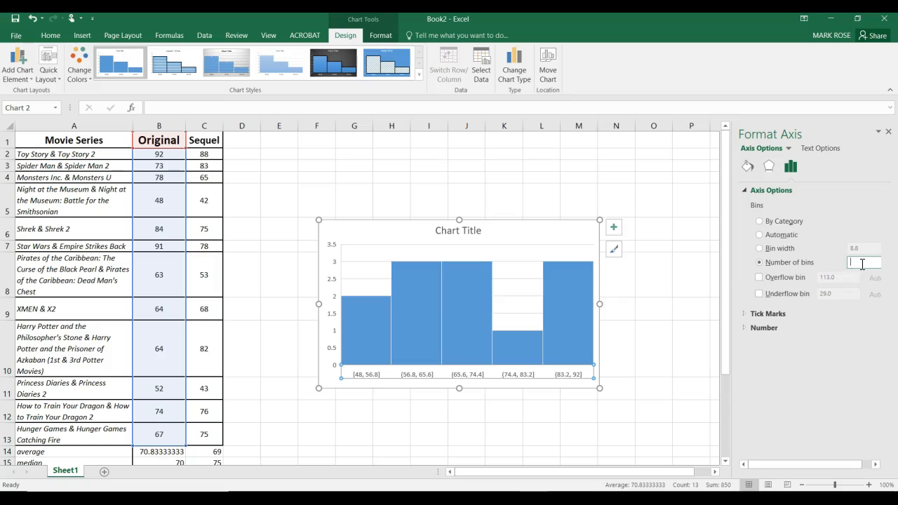
text(3)
key(Return)
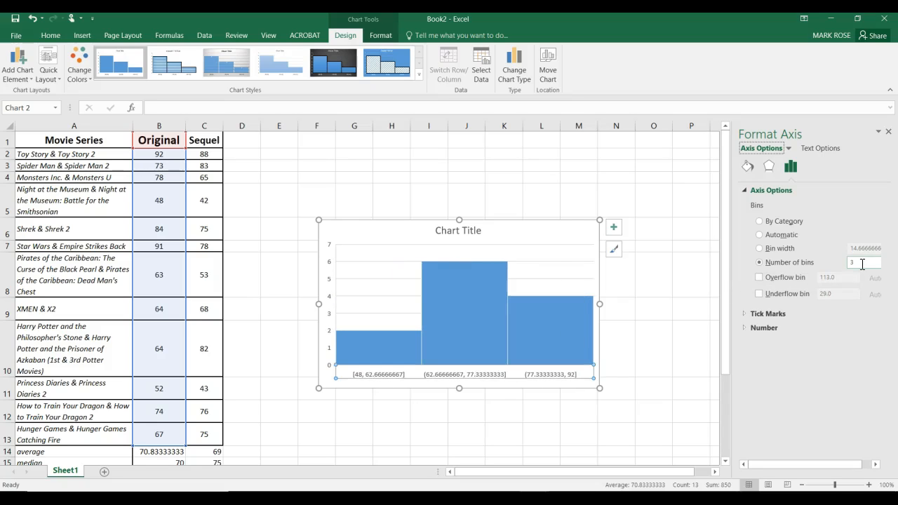
click(763, 238)
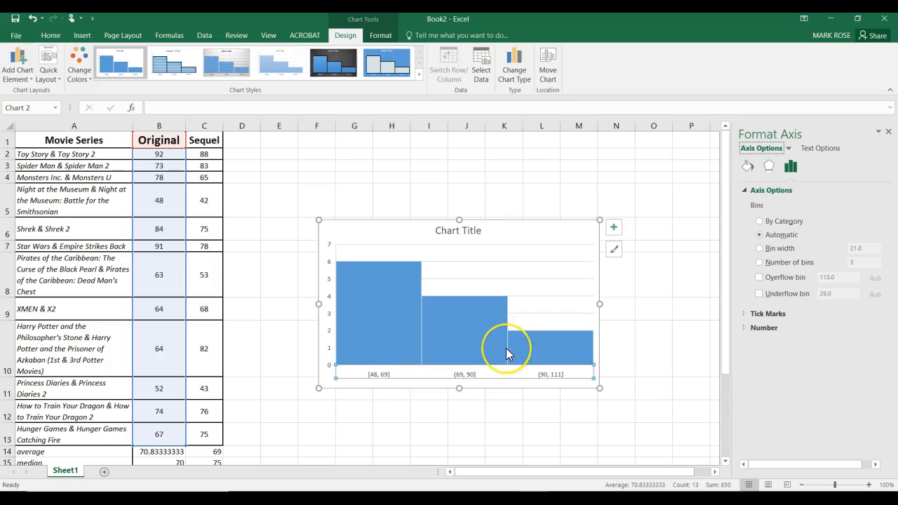
- Set the bin width of the Original scores histogram's horizontal axis to 10
mouse_move(506, 348)
click(380, 377)
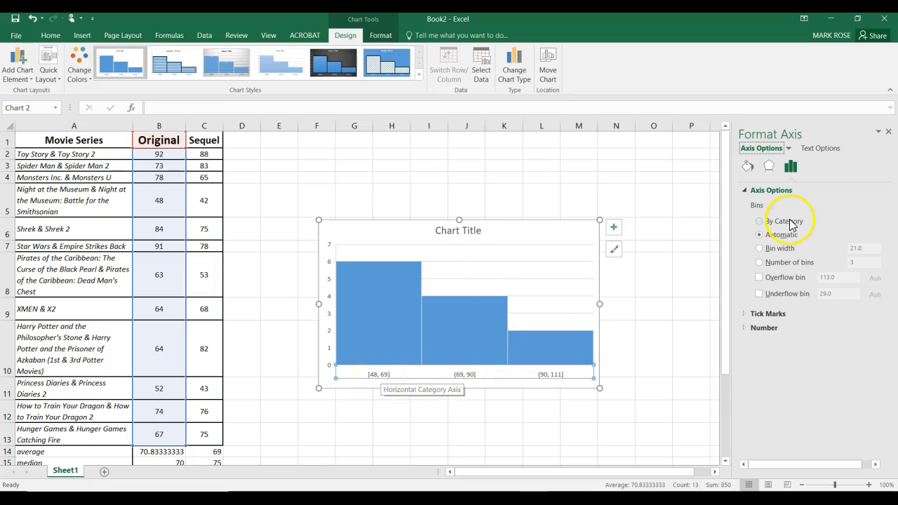
click(764, 250)
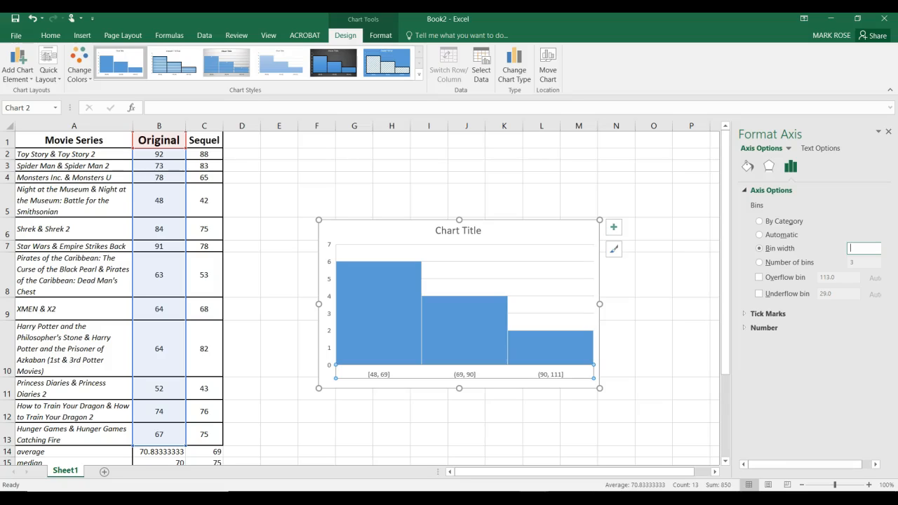
key(Return)
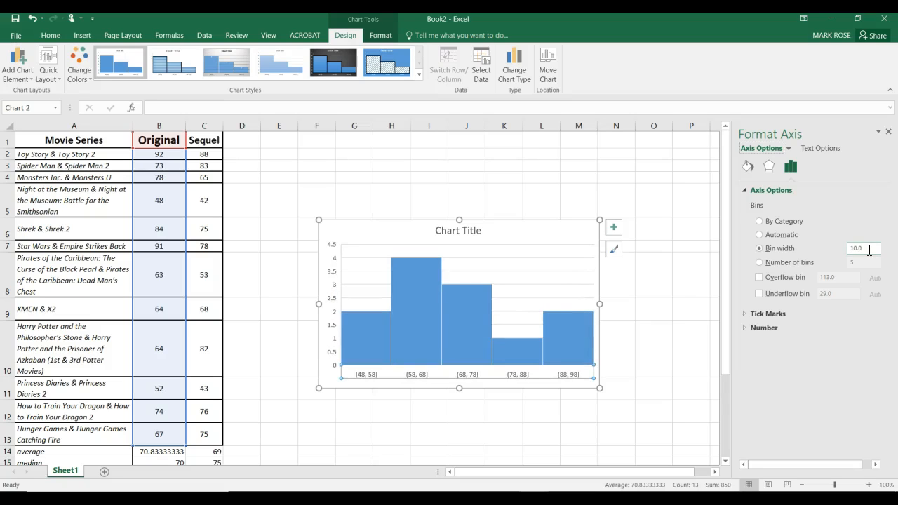
- Move the Original scores histogram up and closer to the data table, spanning about columns E to K
mouse_move(377, 334)
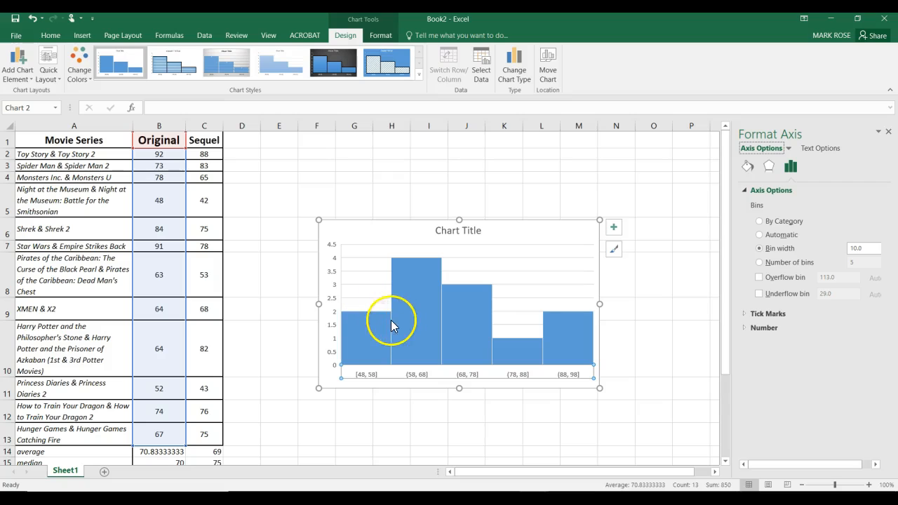
drag(537, 241, 478, 185)
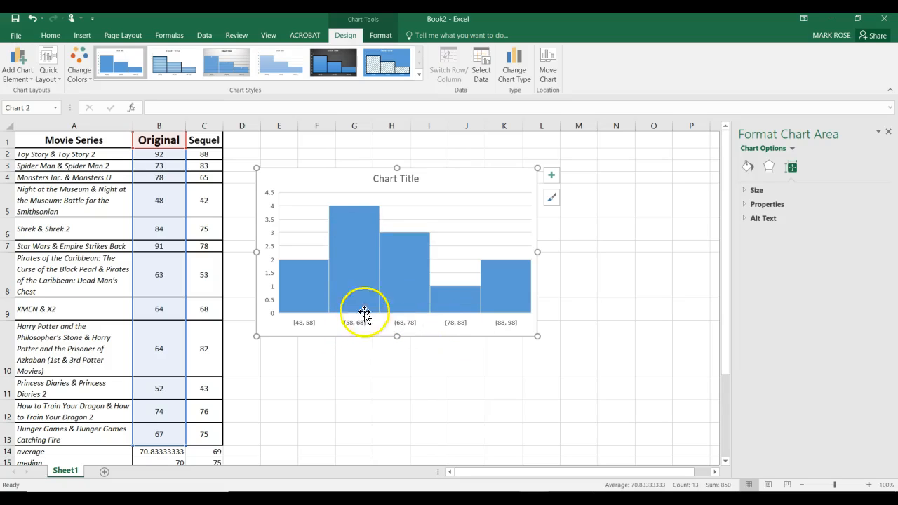
click(508, 298)
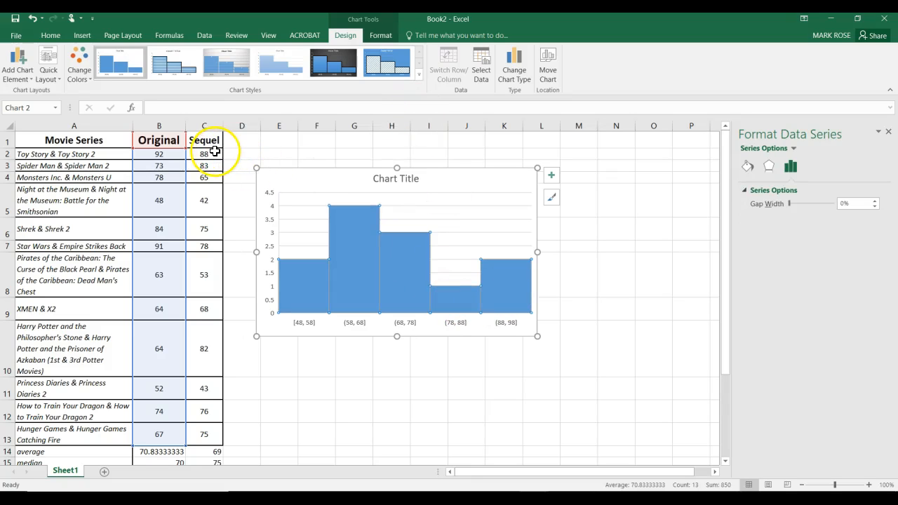
- Insert a histogram of the Sequel scores from C1:C13
drag(206, 143, 201, 433)
click(82, 36)
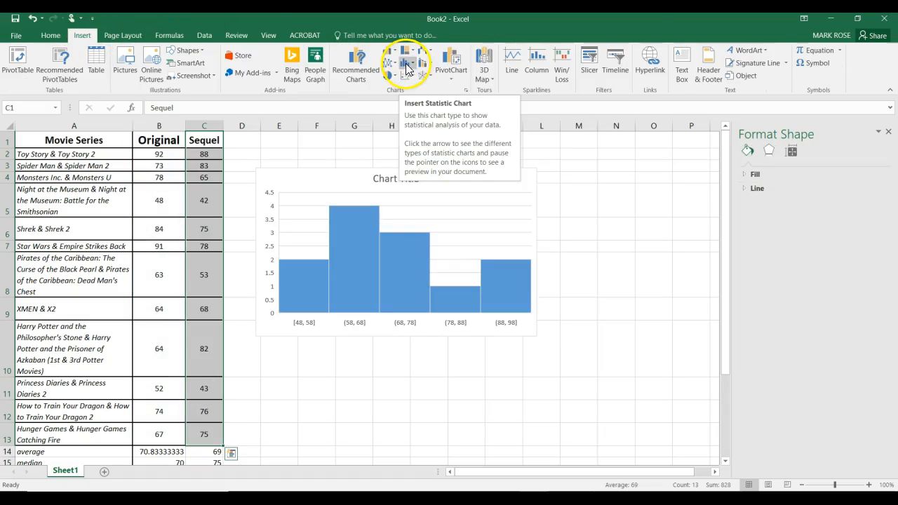
click(357, 73)
click(349, 101)
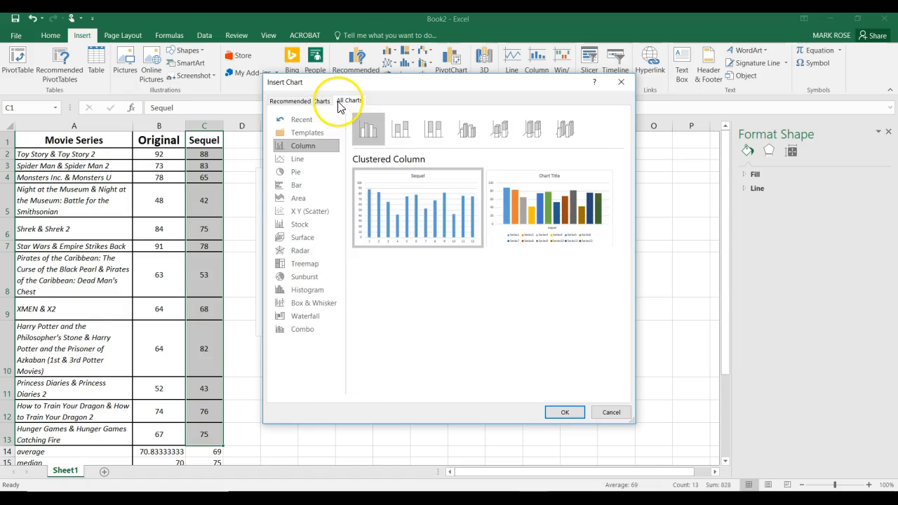
click(308, 289)
mouse_move(470, 239)
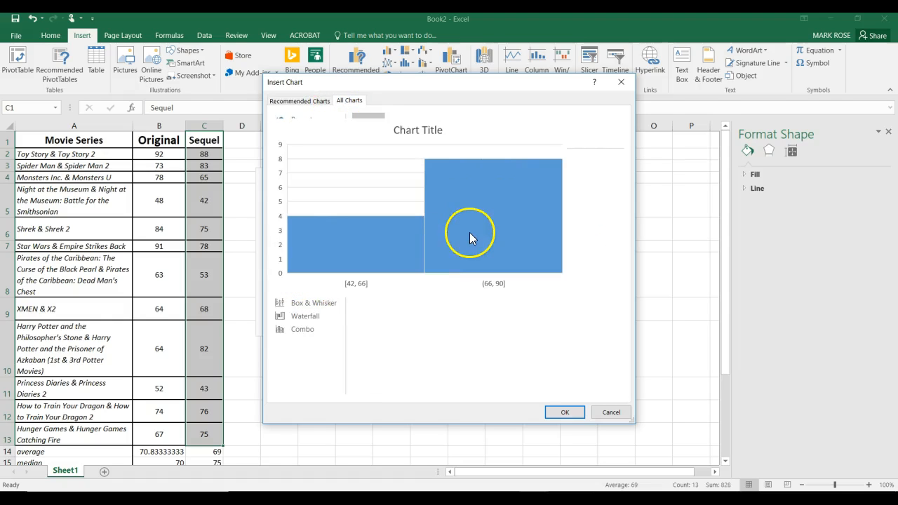
click(567, 413)
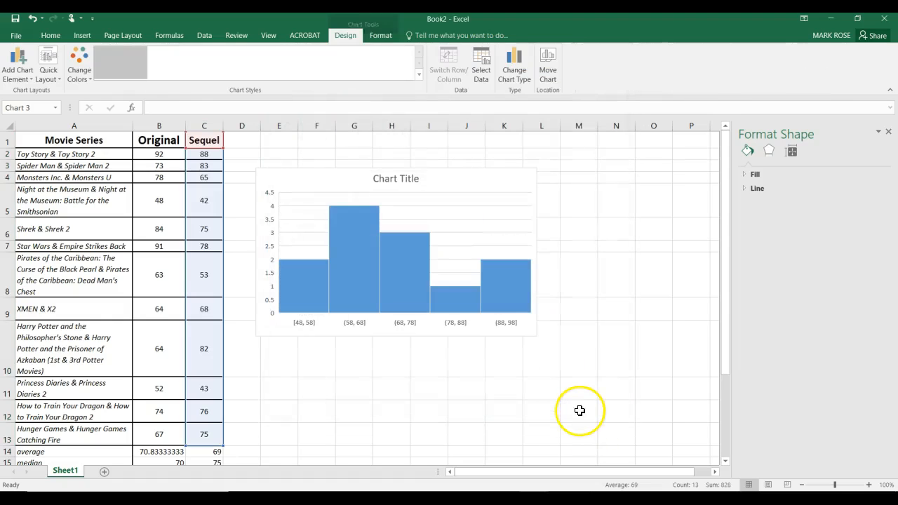
- Move the Sequel histogram beside the Original histogram so the two charts do not overlap
drag(493, 235, 633, 207)
scroll(601, 315, down, 3)
scroll(601, 315, up, 3)
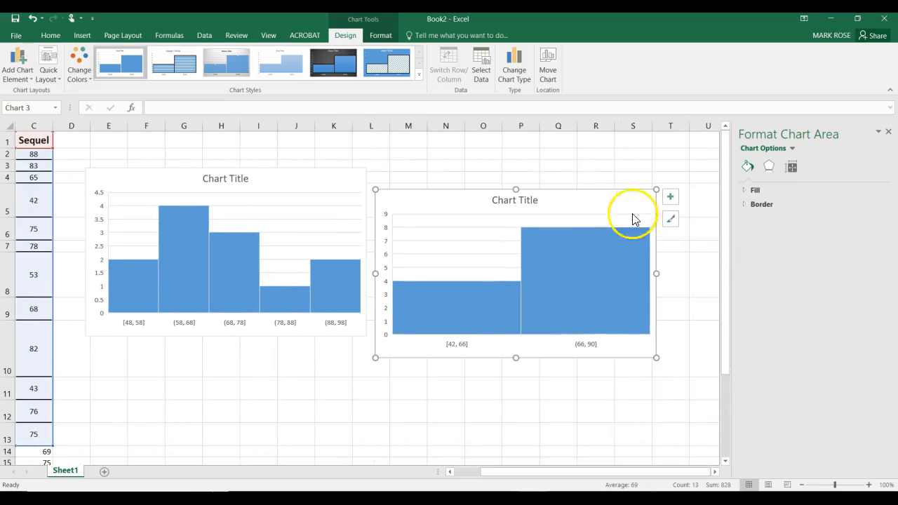
- Open the axis formatting for the Sequel histogram's horizontal axis and set the bin width to 10
right_click(590, 346)
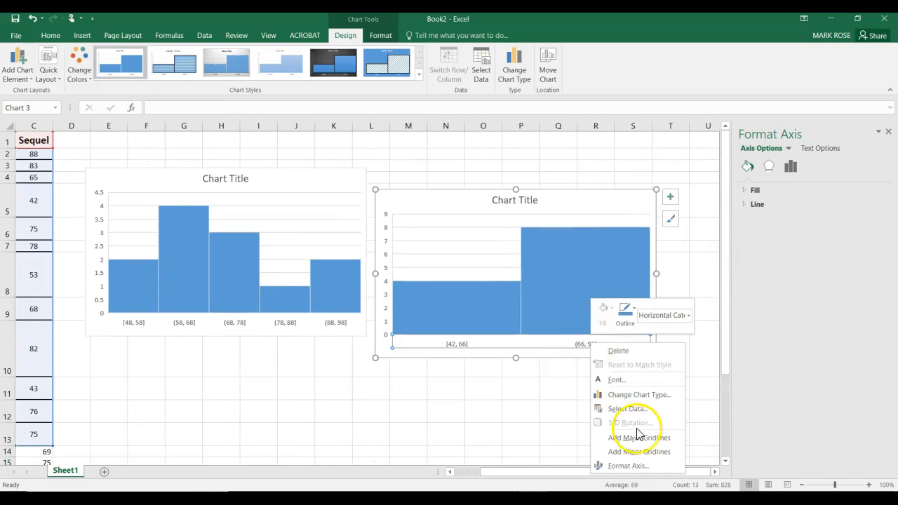
click(632, 466)
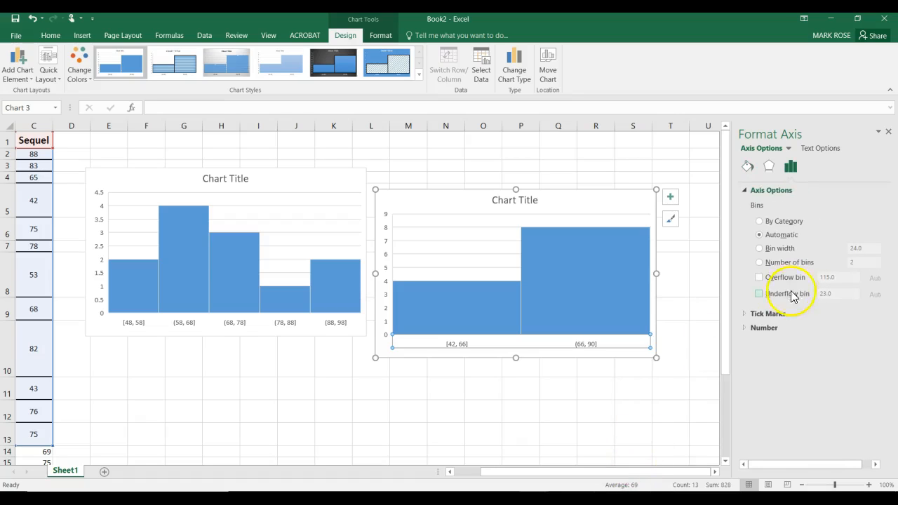
click(762, 249)
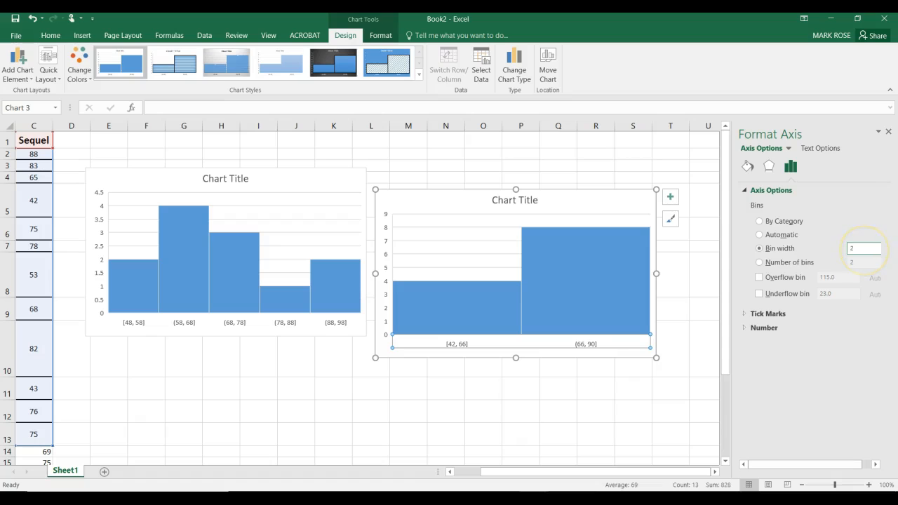
text(10)
key(Return)
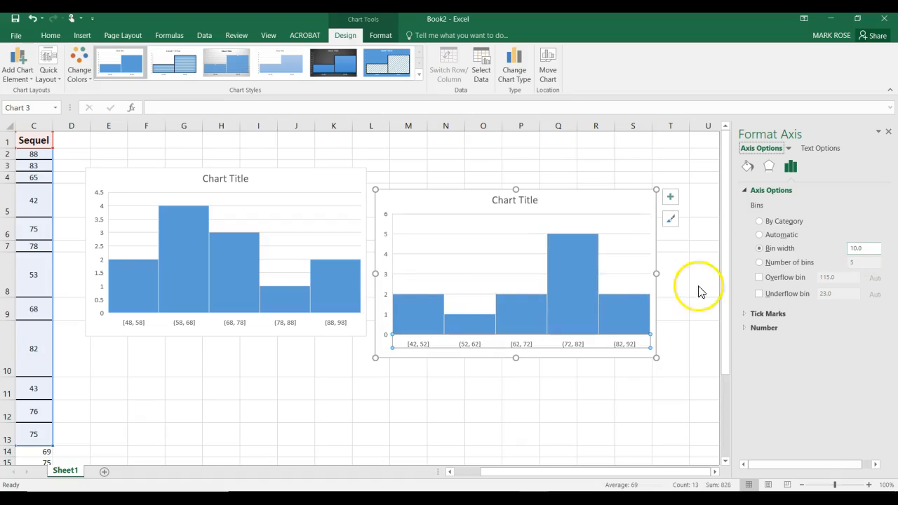